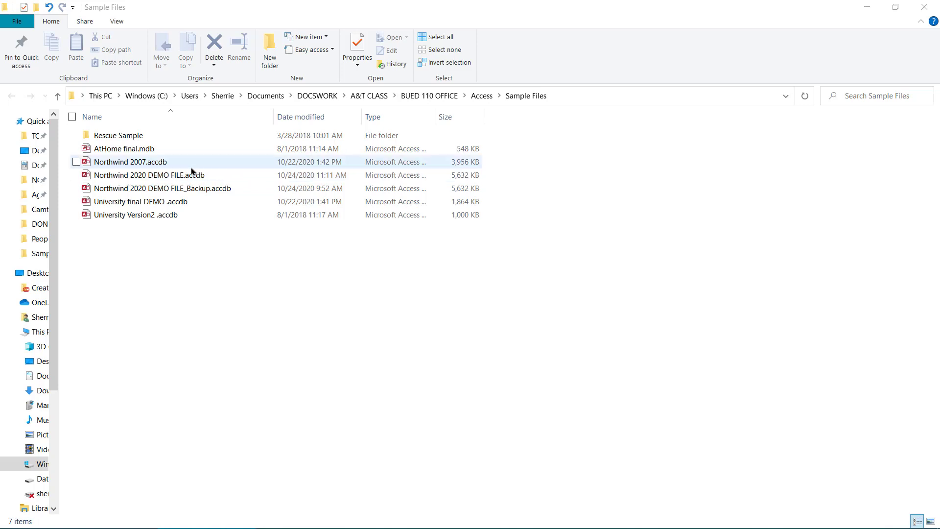
Open the Northwind 2020 DEMO FILE.accdb database and widen File Explorer's Type column to read the record-locking file's full type
double_click(153, 177)
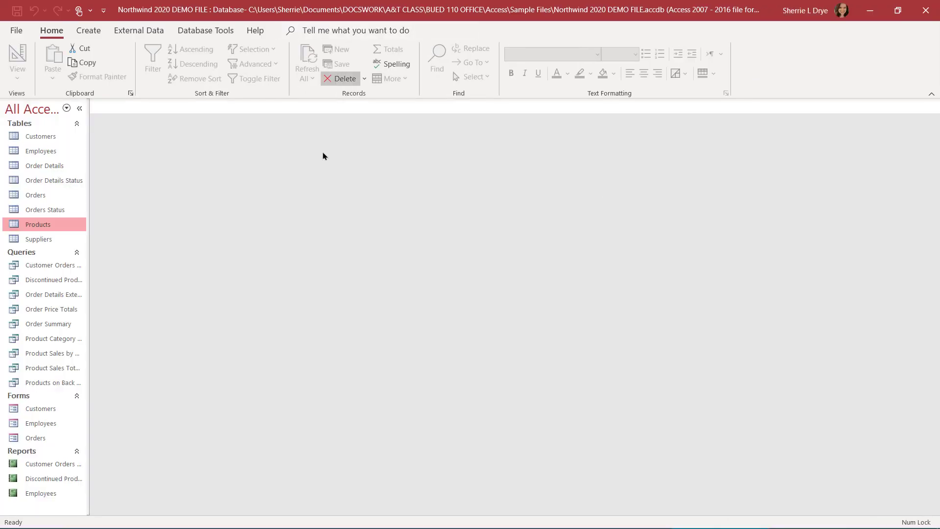
mouse_move(304, 526)
click(413, 520)
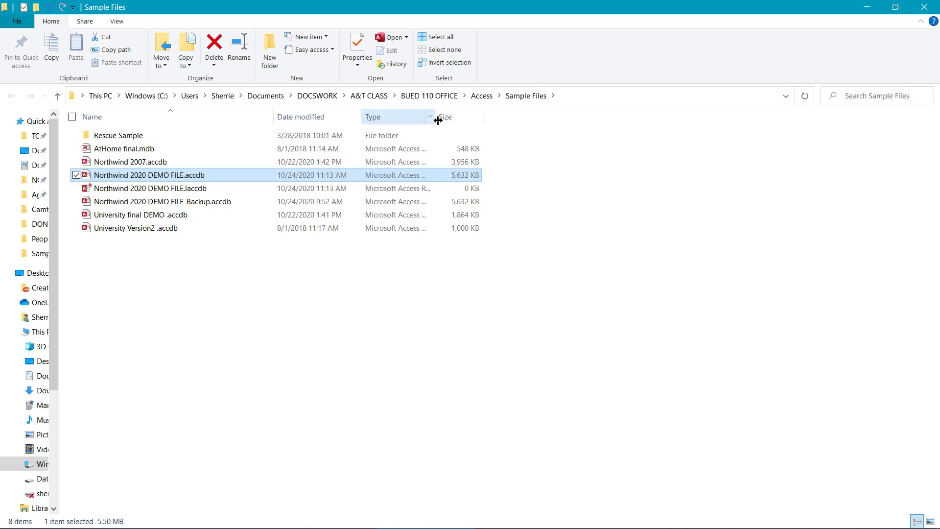
drag(436, 124, 532, 124)
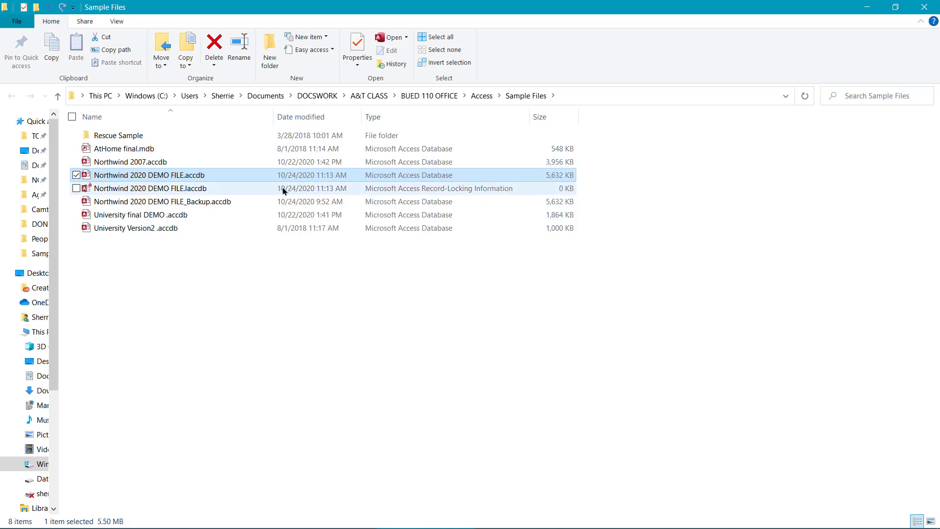
mouse_move(203, 191)
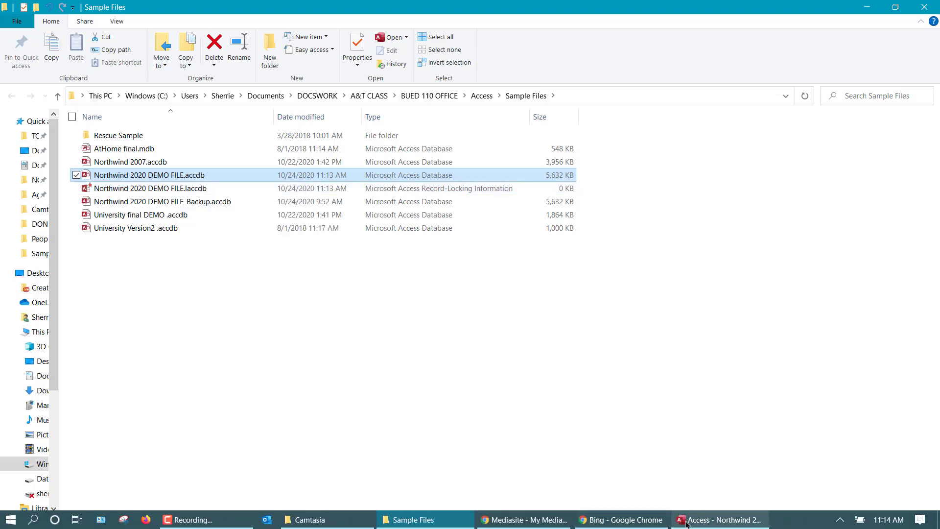
Switch back to Access and widen the Navigation Pane enough to show the full object names
click(687, 520)
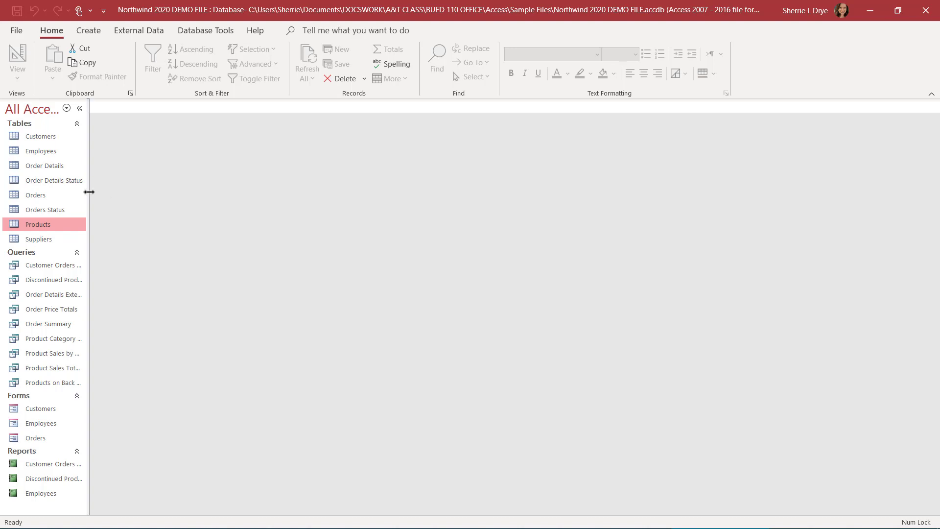
drag(100, 191, 162, 192)
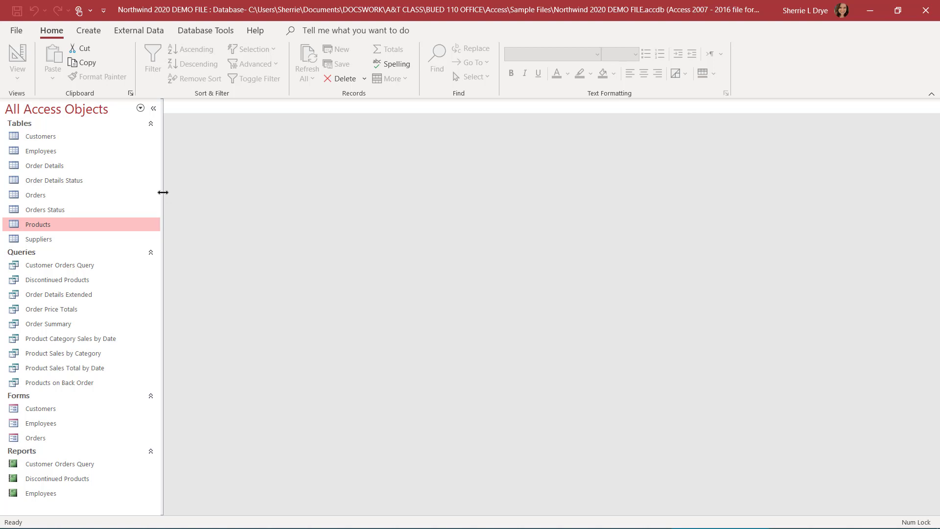
Collapse the Tables, Queries, Forms and Reports groups in the Navigation Pane and expand them all again
click(150, 125)
click(150, 125)
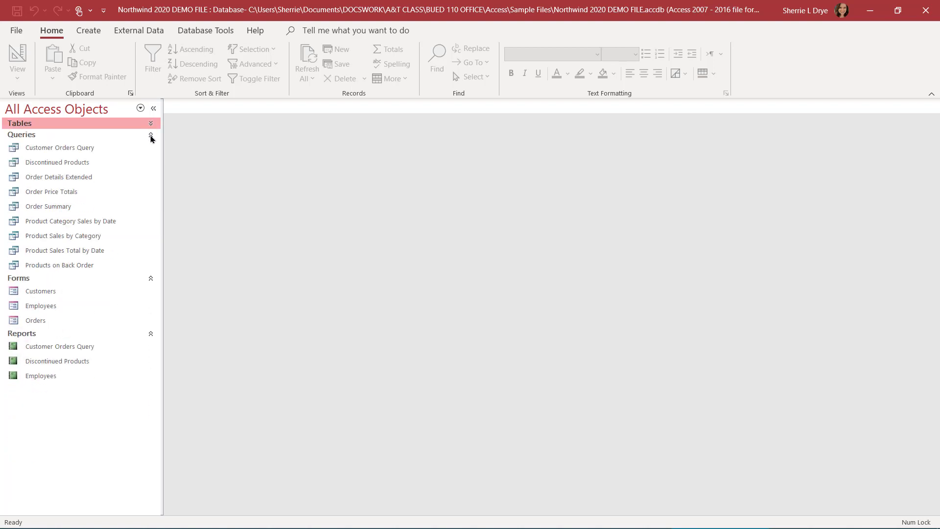
click(151, 135)
click(151, 146)
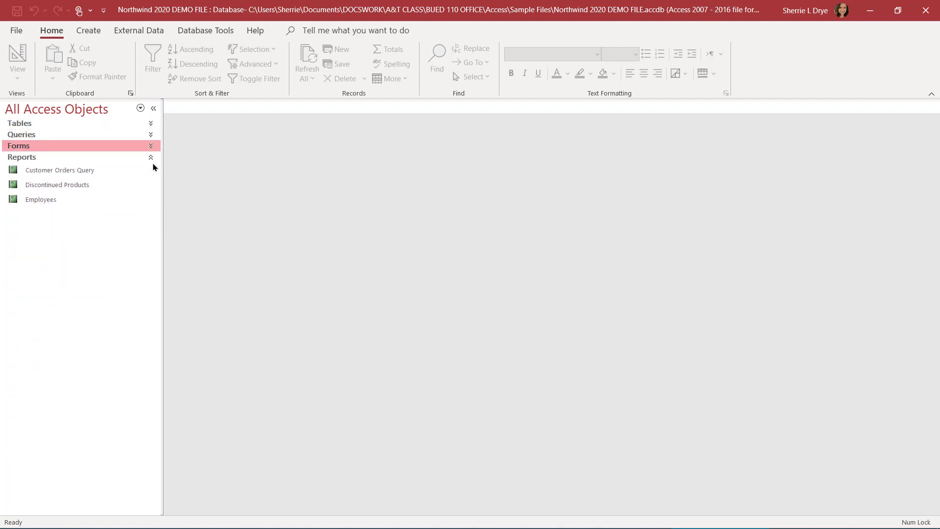
click(151, 158)
click(147, 157)
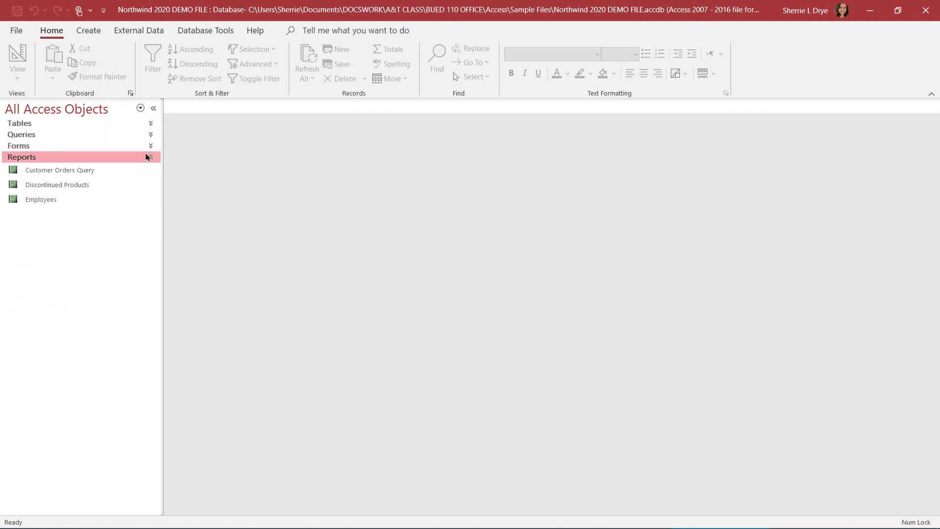
click(149, 144)
click(149, 134)
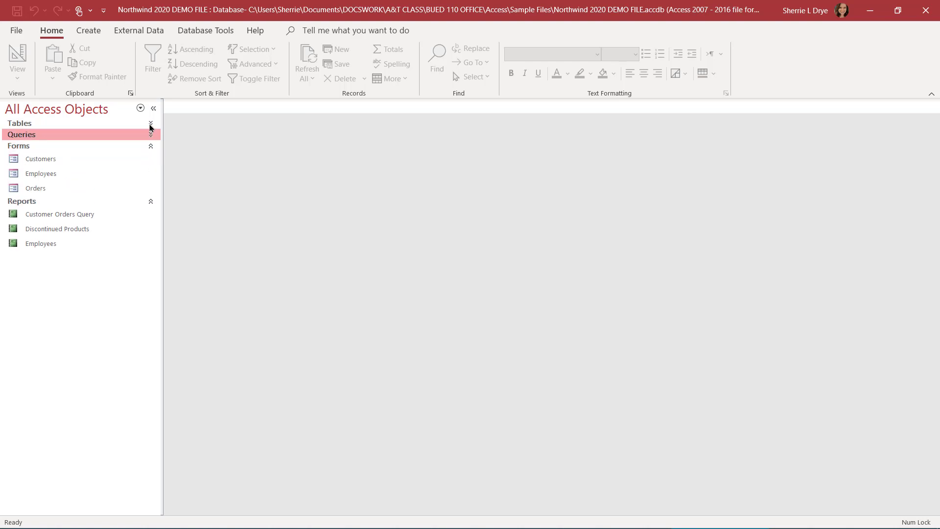
click(150, 125)
click(150, 253)
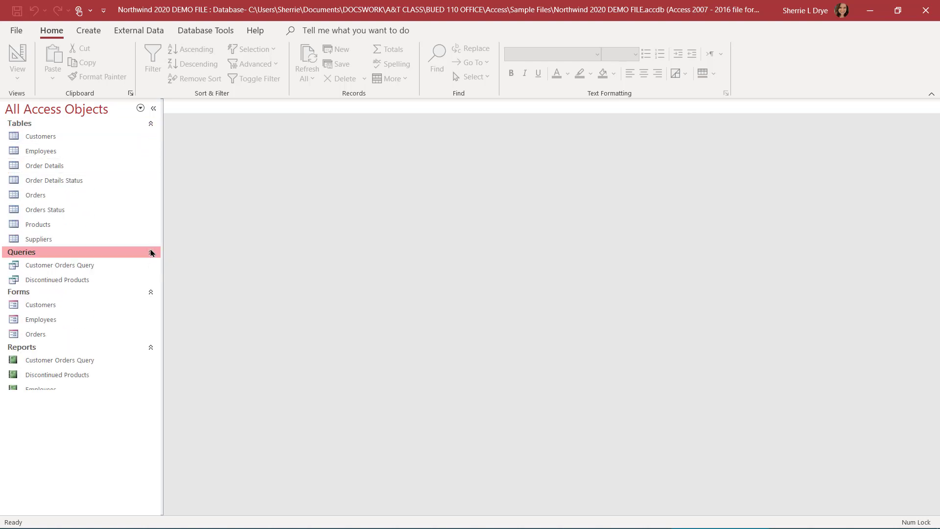
Review the Navigation Pane's category and group filter choices without changing the Object Type view
click(141, 109)
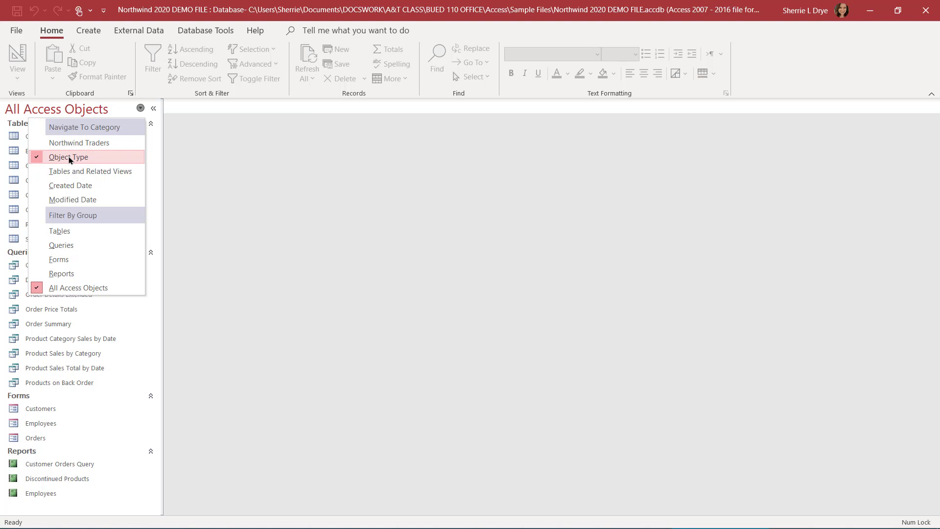
click(237, 157)
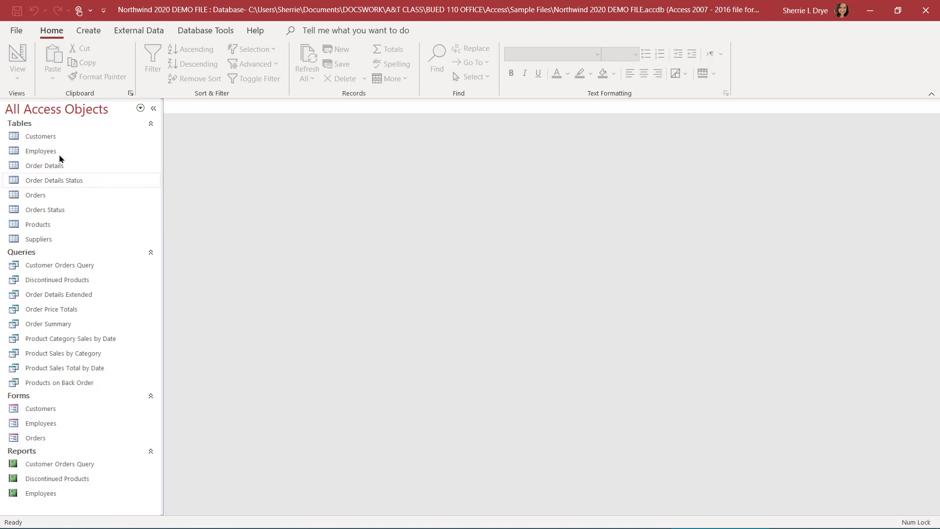
Review the available Save Database As file types and return to the database without saving a copy
click(17, 31)
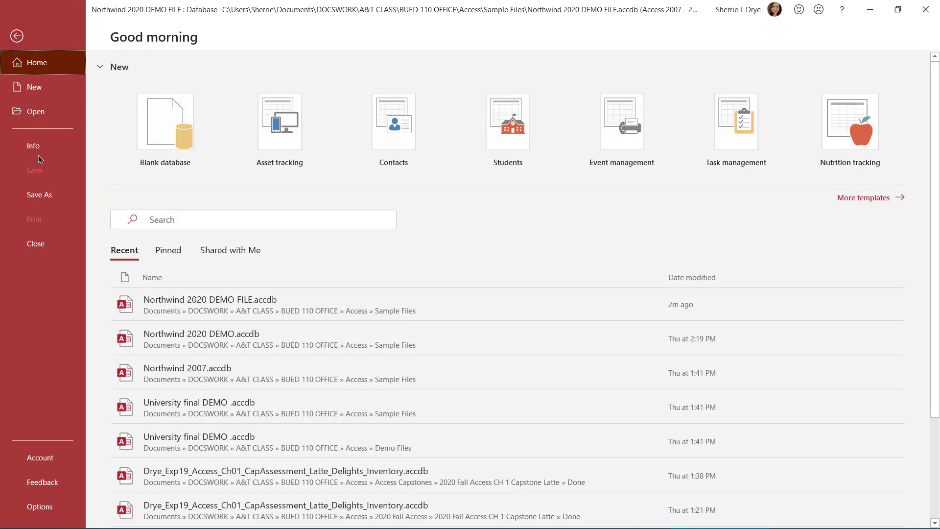
click(39, 196)
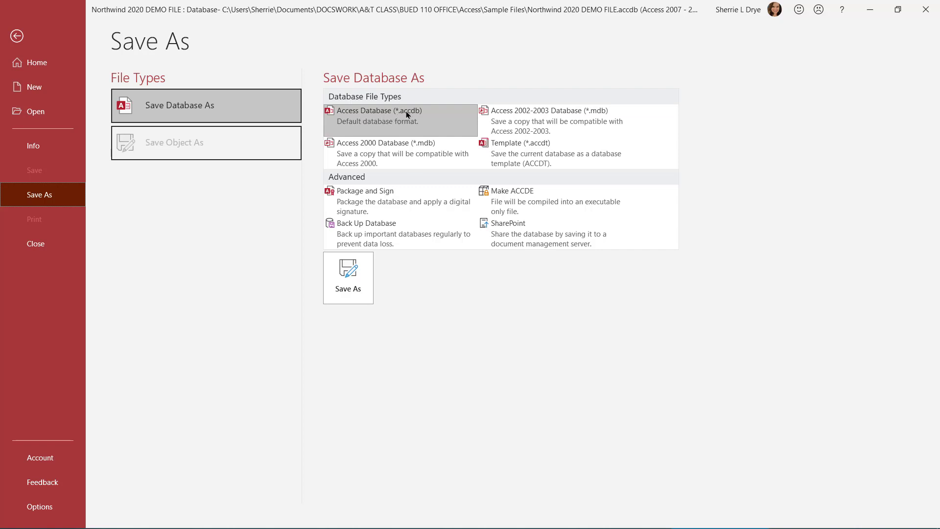
click(16, 36)
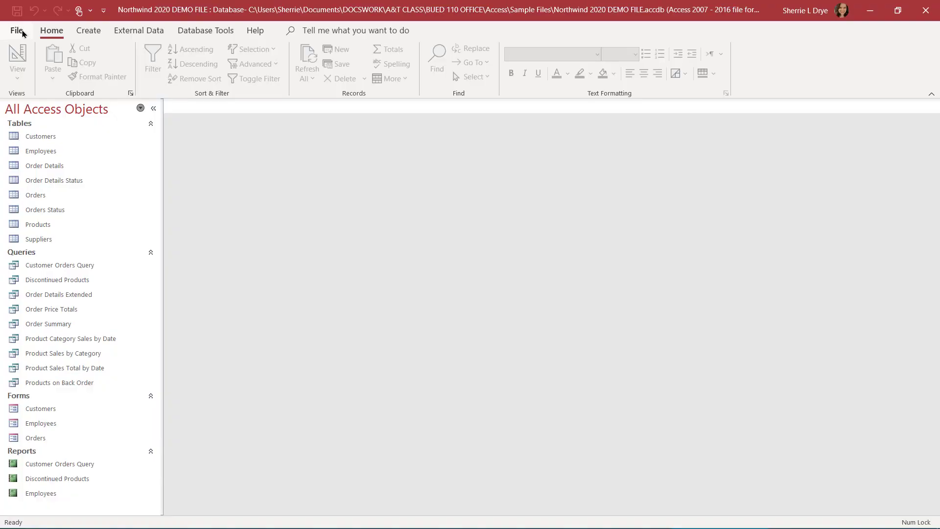
click(113, 153)
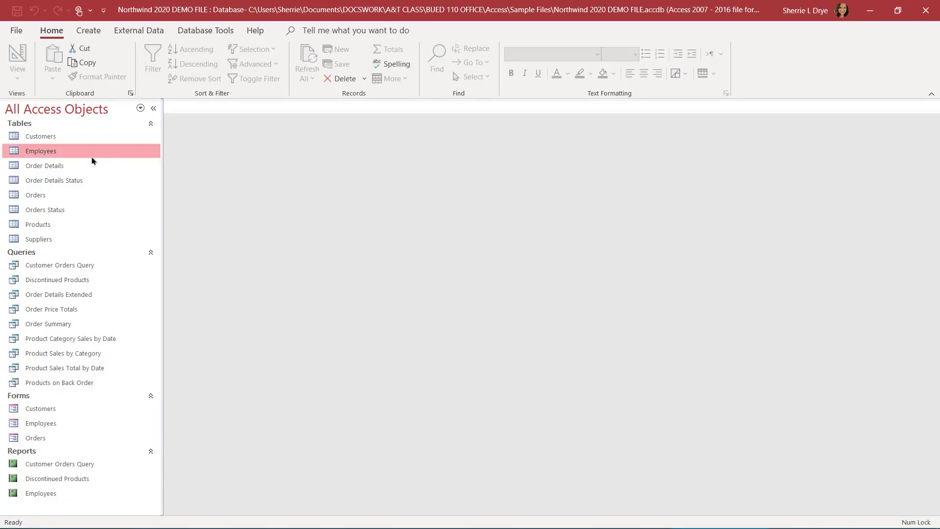
Open the Customers table, save the first record after editing its Company field, and close the table
double_click(83, 137)
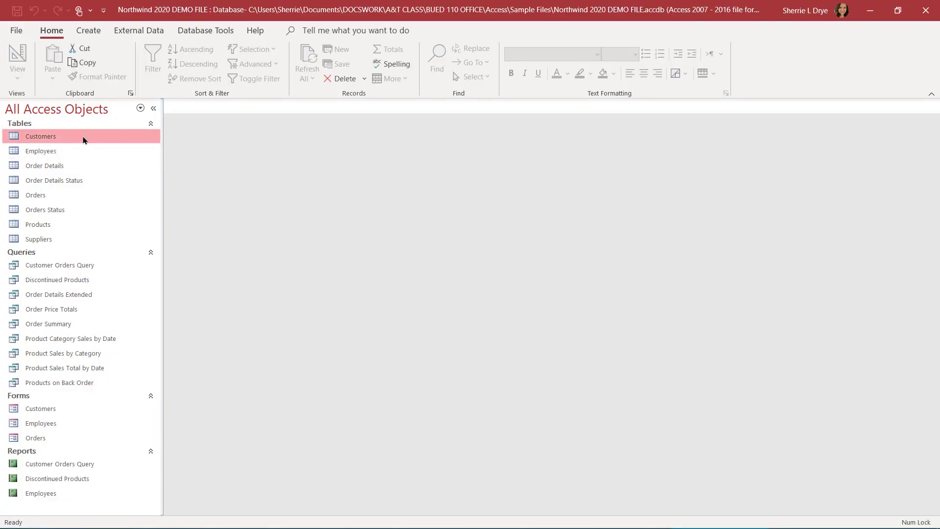
click(278, 136)
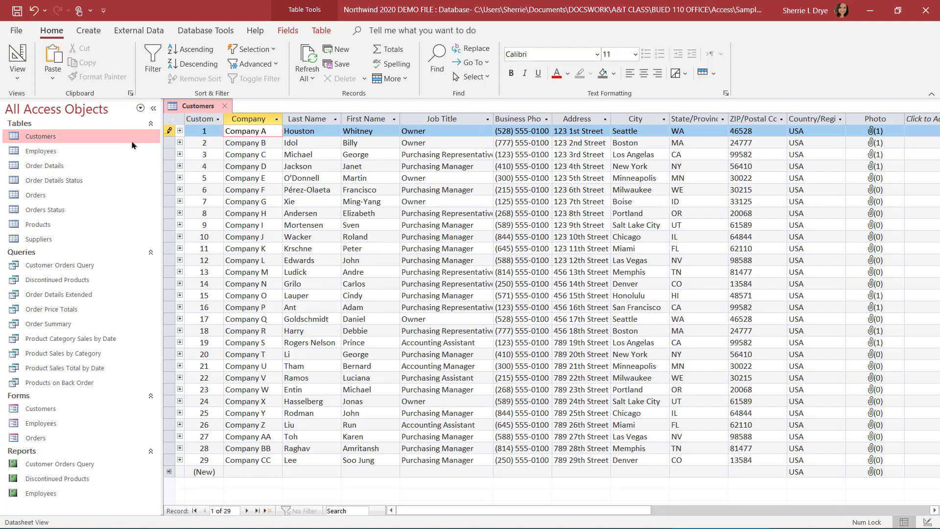
click(17, 12)
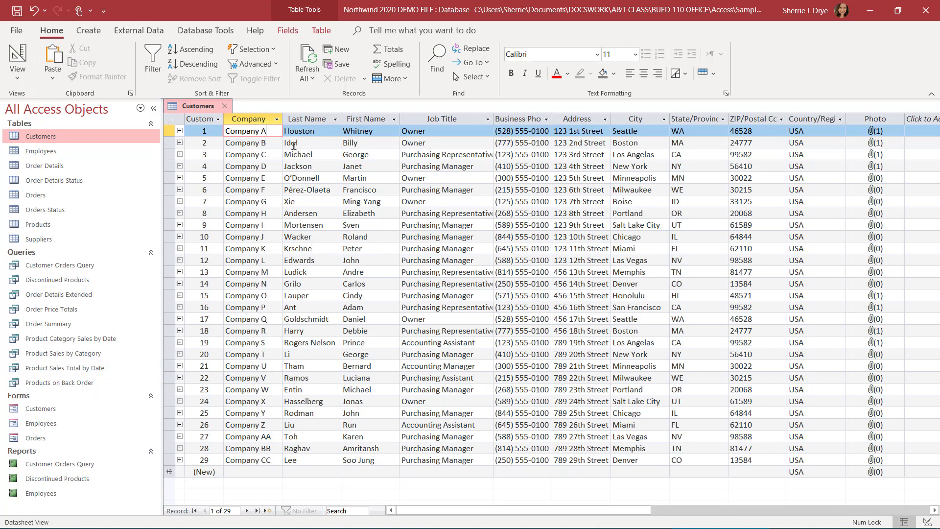
click(228, 107)
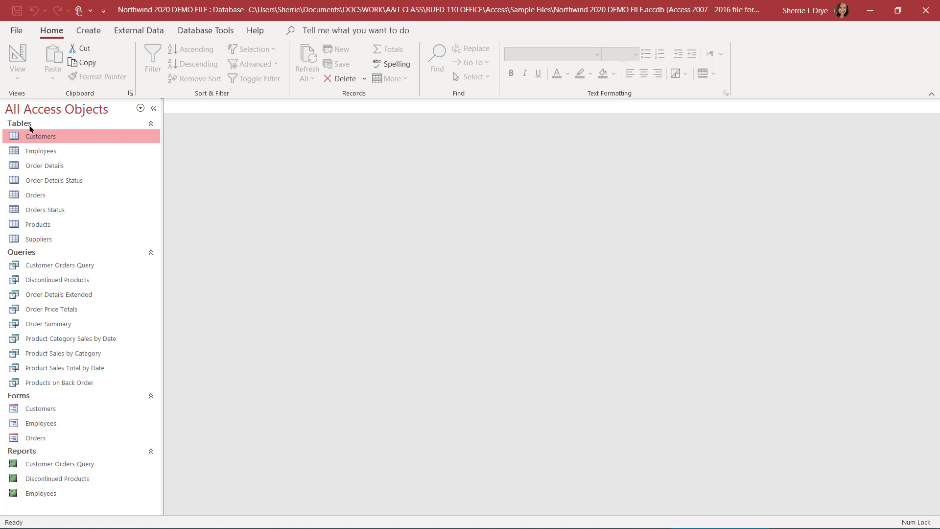
Reopen the Customers table and narrow the Navigation Pane so all of the table's columns fit
double_click(53, 137)
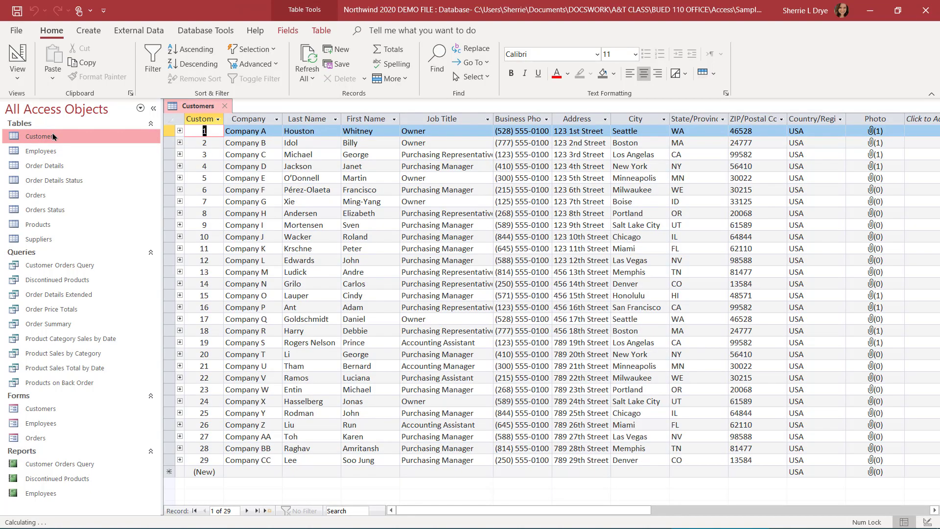
drag(161, 183, 120, 186)
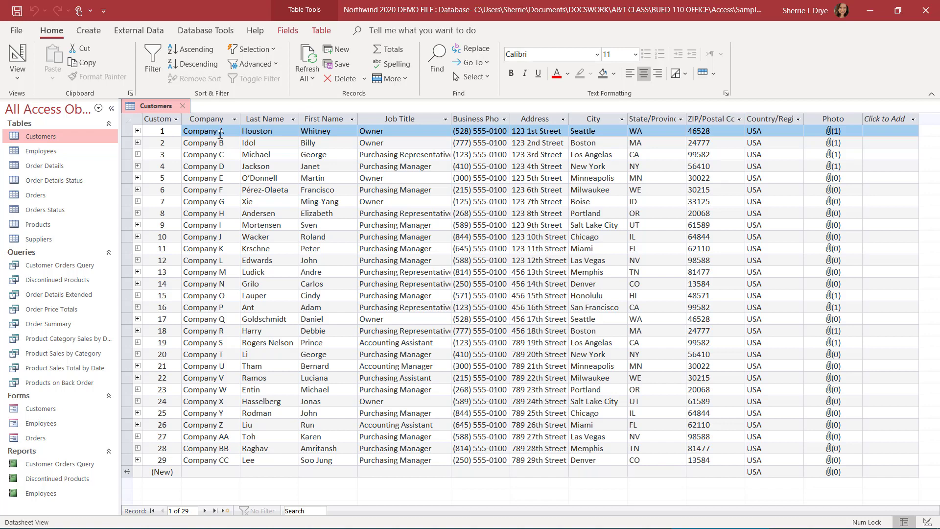
Expand the Company A record to view its related orders and collapse the subdatasheet again
click(137, 131)
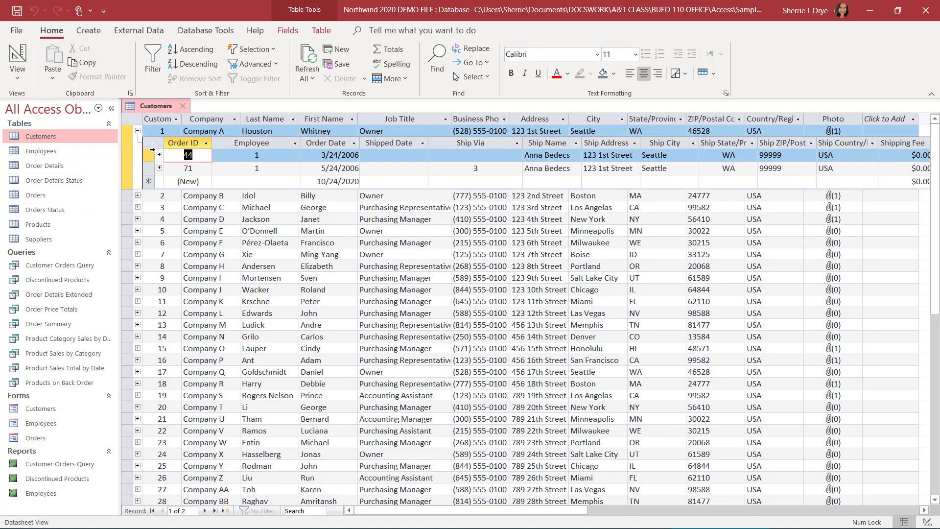
click(138, 131)
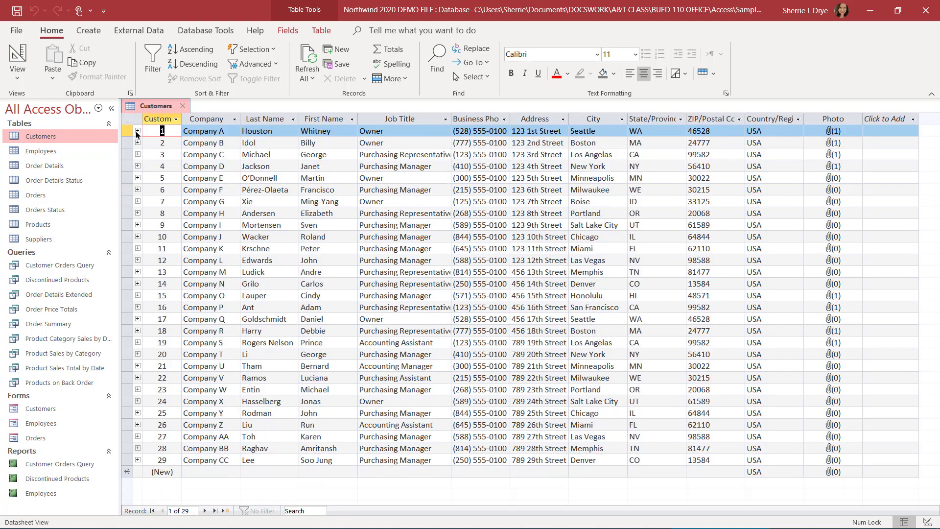
click(137, 131)
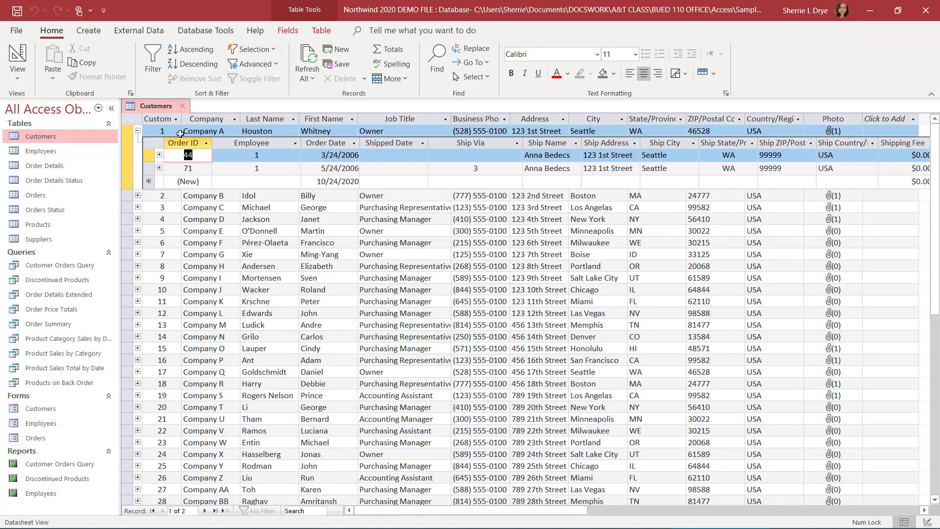
click(138, 131)
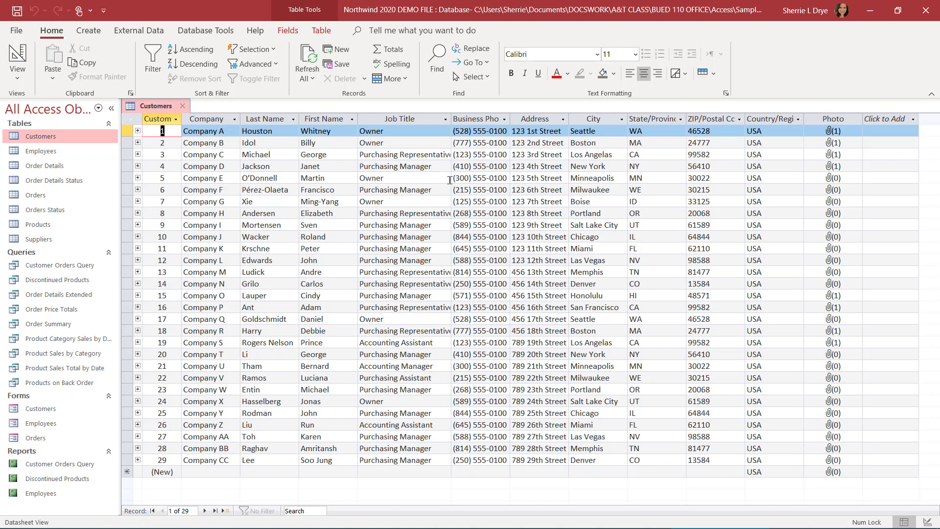
Switch the Customers table to Design View and examine the data types available for the Customer ID field
click(18, 80)
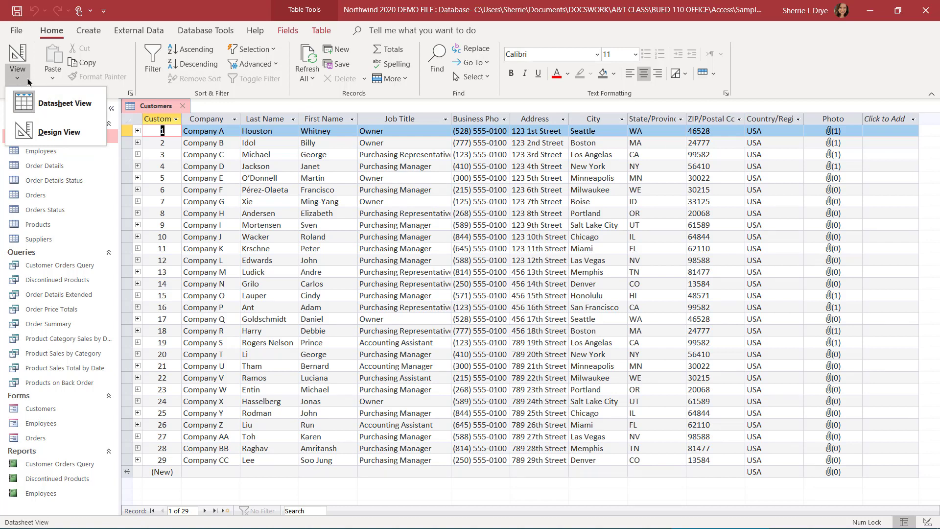
click(20, 55)
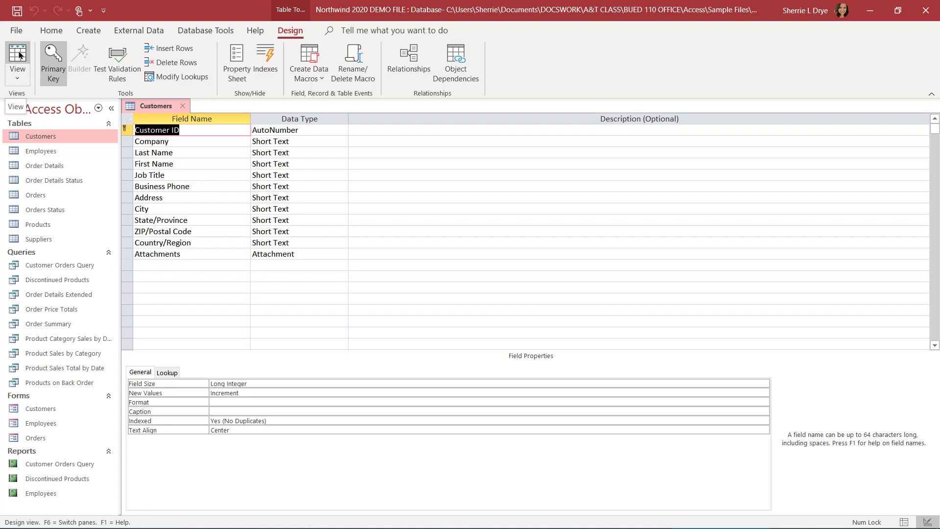
click(330, 131)
click(343, 131)
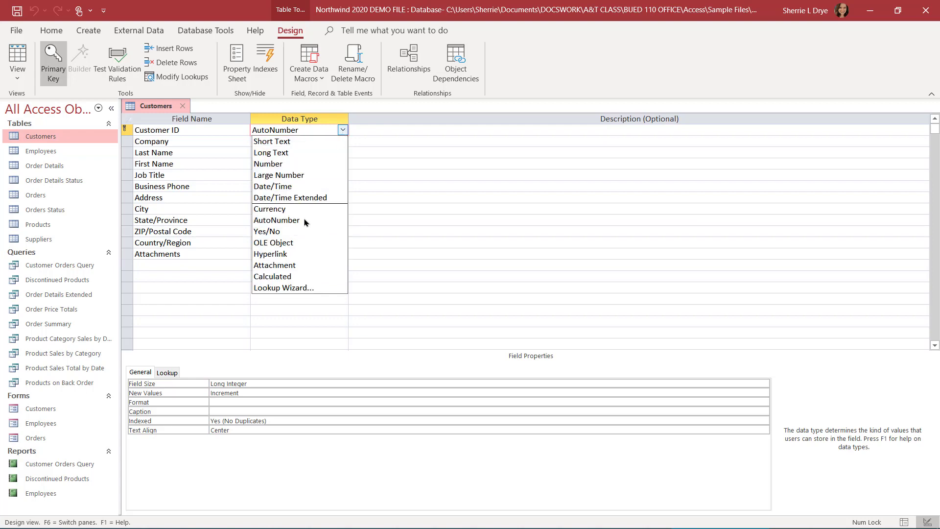
click(419, 201)
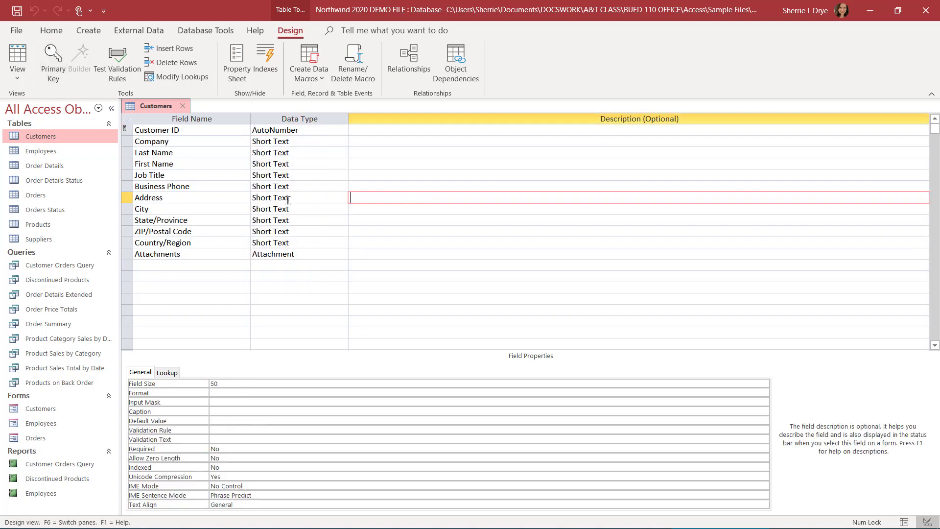
Examine the field properties of Company, First Name and Business Phone, and return the table to Datasheet View
click(183, 142)
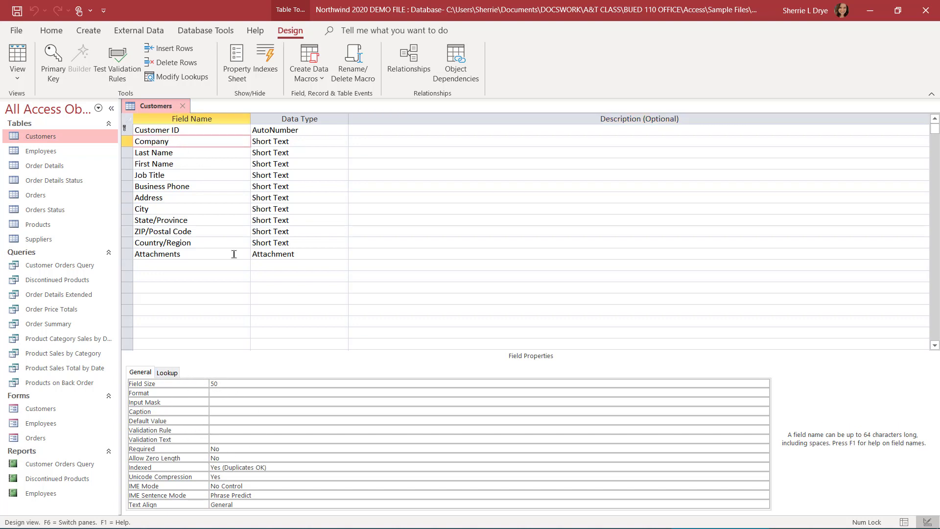
click(215, 162)
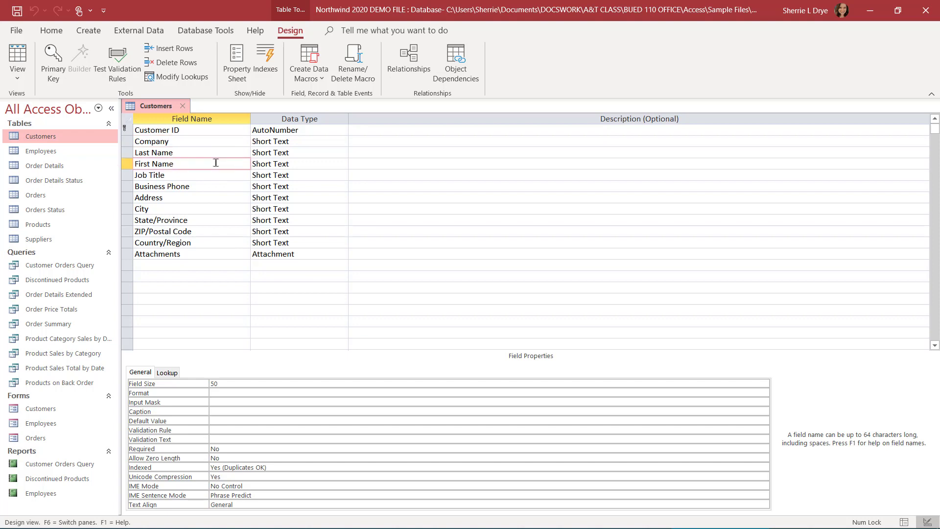
click(204, 189)
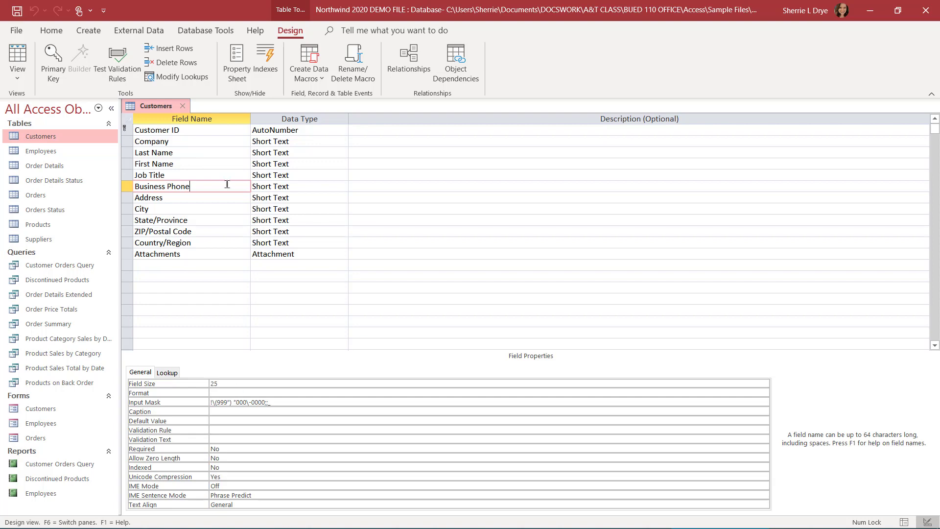
click(8, 55)
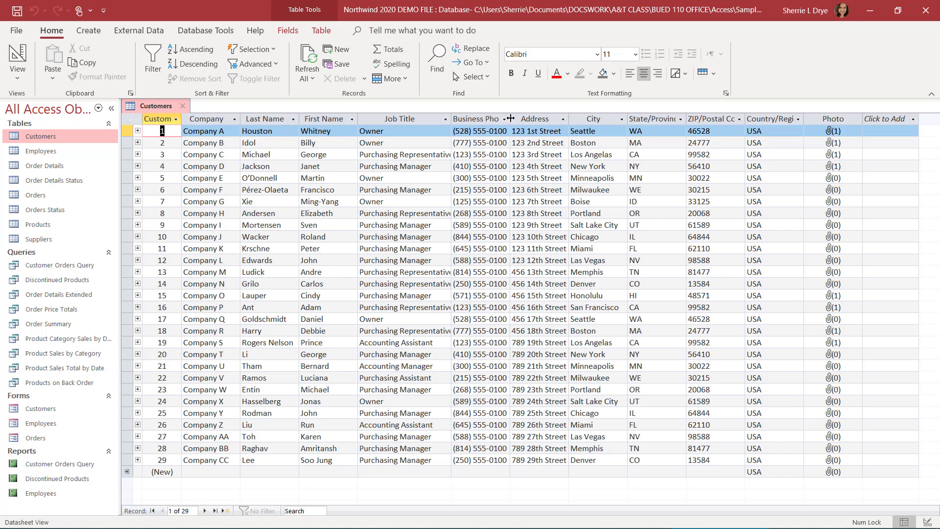
Widen the Business Phone column of the Customers table and examine the Address and City field properties in Design View
drag(510, 118, 548, 118)
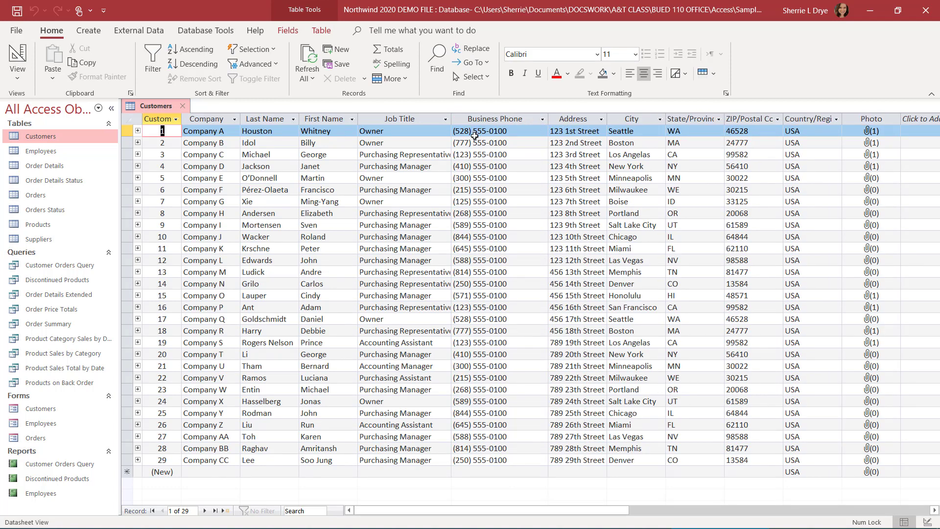
click(13, 56)
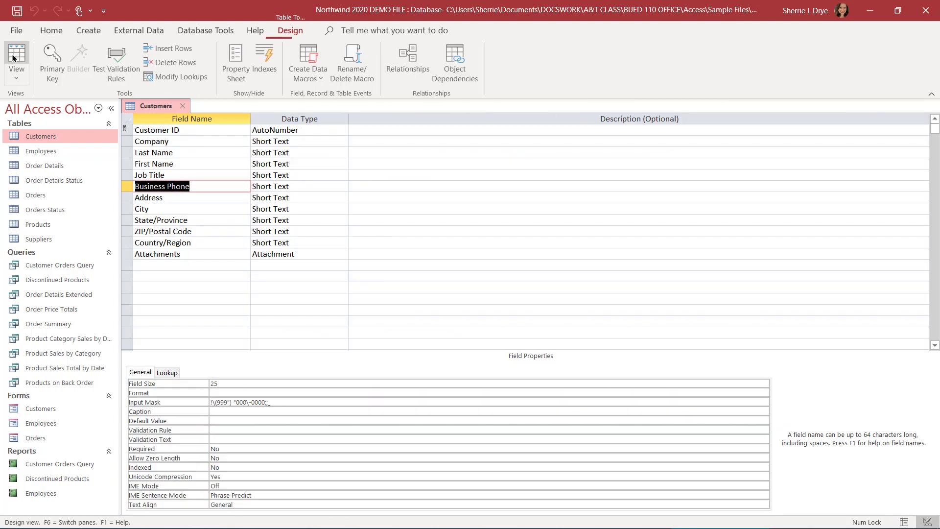
click(170, 198)
click(172, 210)
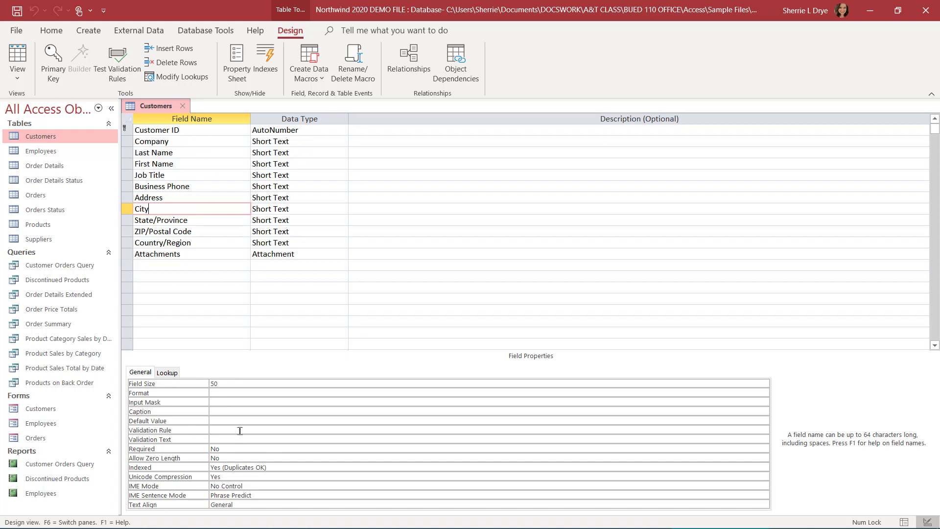
Examine the field properties of Country/Region, Address and Customer ID, and return the Customers table to Datasheet View
click(199, 243)
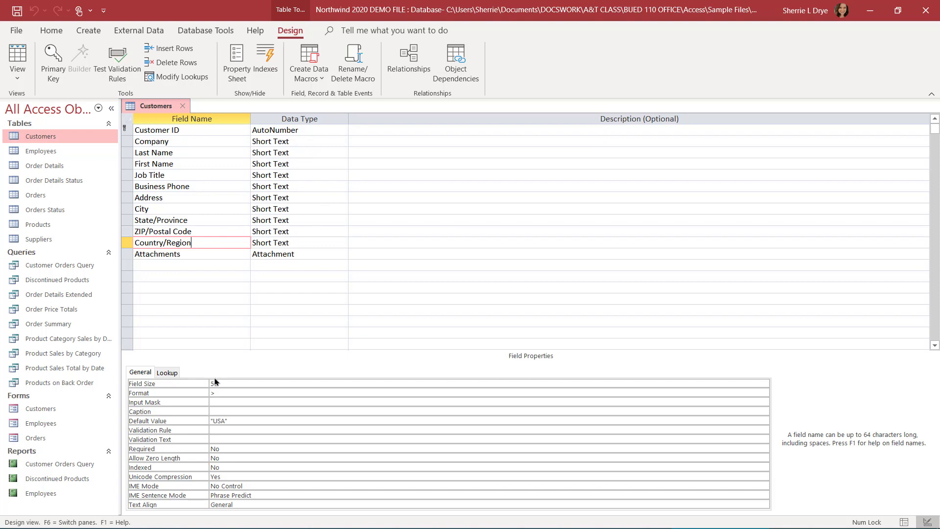
click(243, 383)
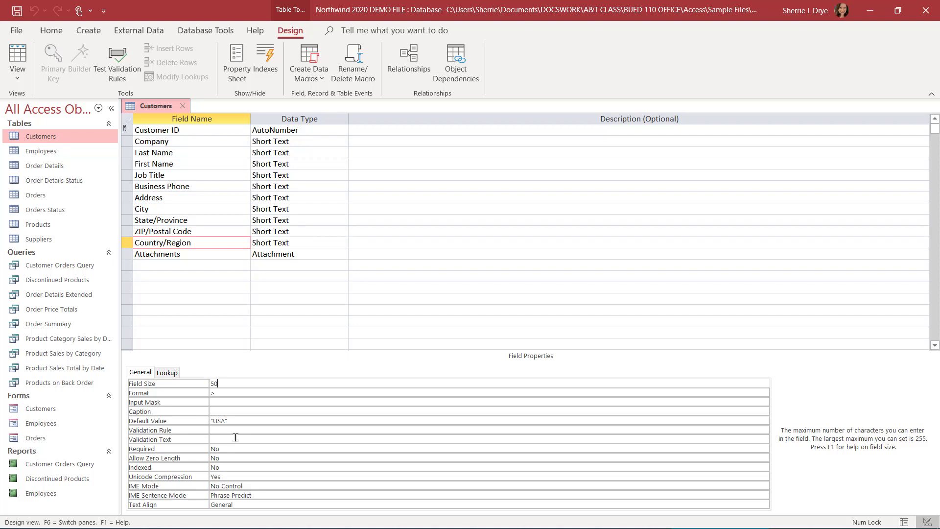
click(231, 198)
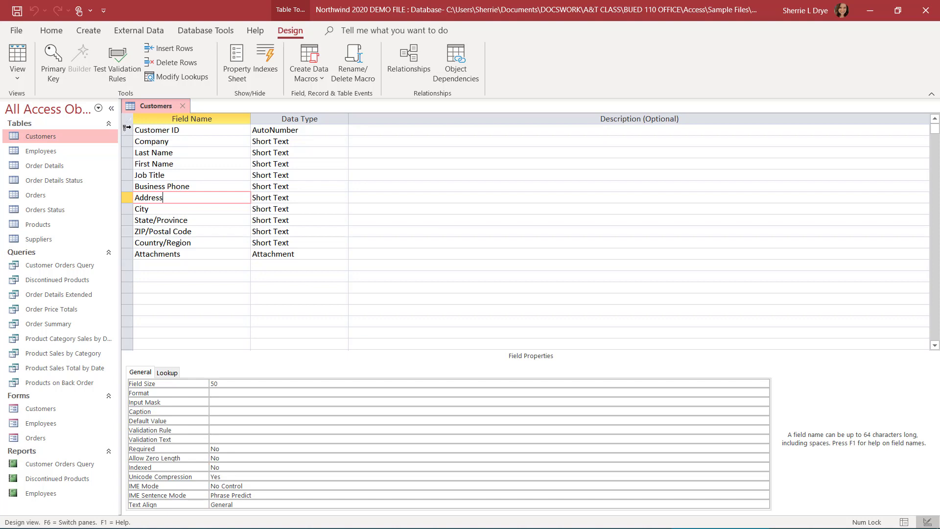
click(141, 131)
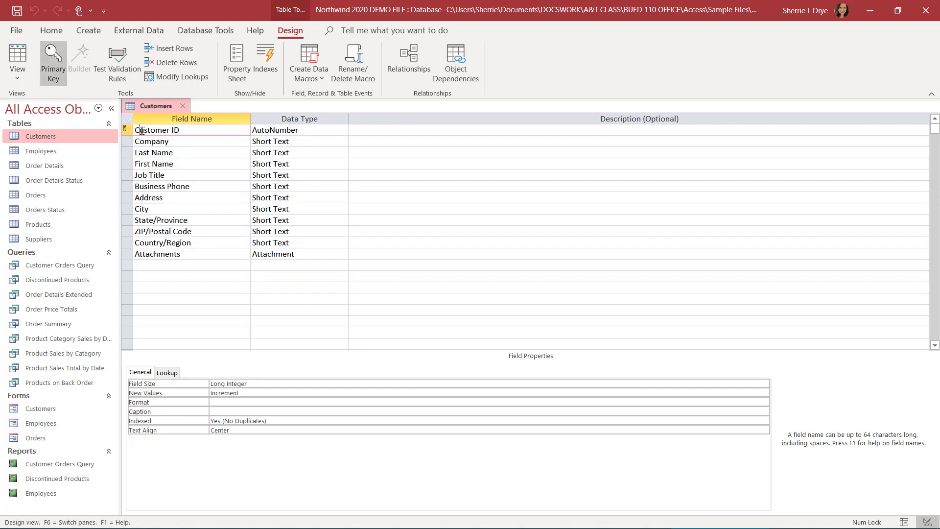
click(19, 62)
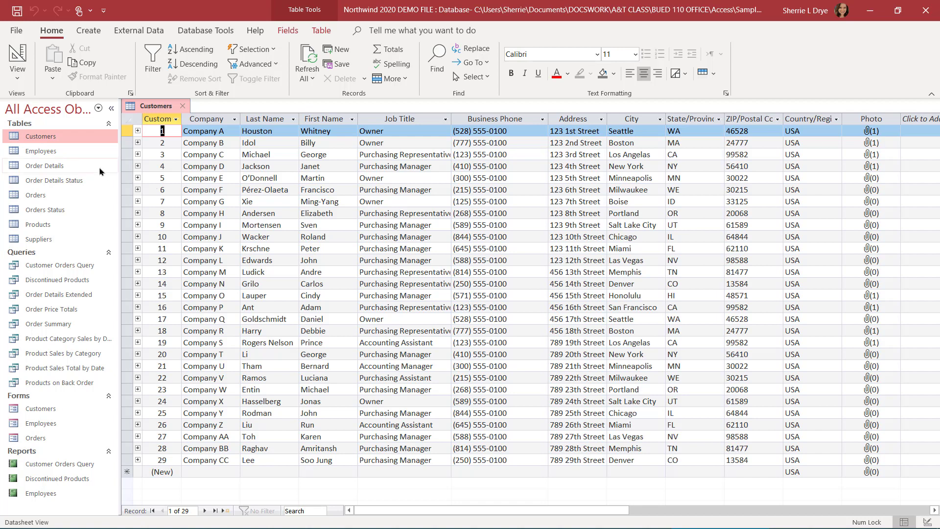
Open the Employees table, examine its fields in Design View and return it to Datasheet View
double_click(62, 153)
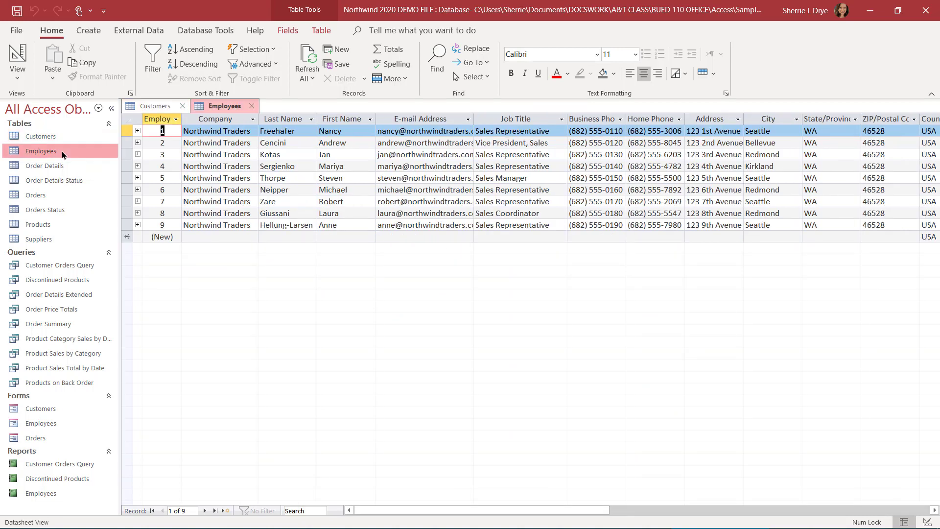
click(18, 58)
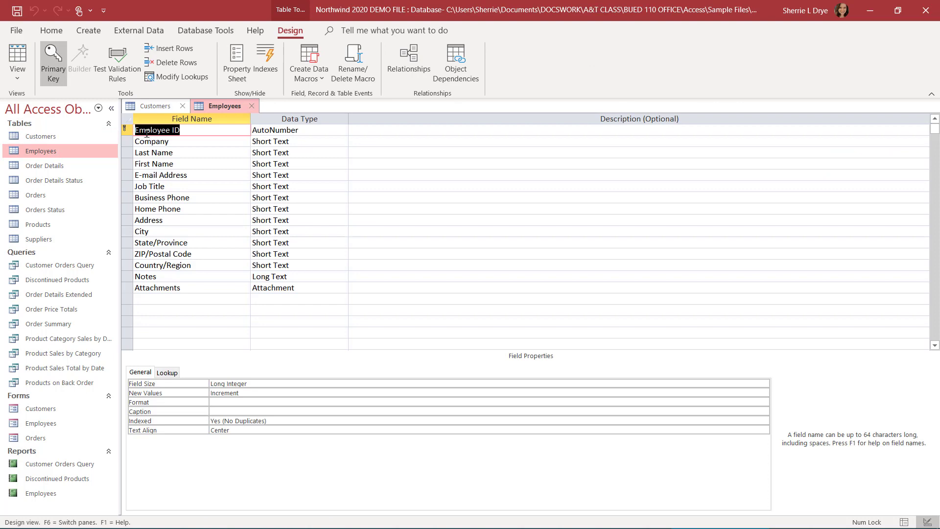
click(17, 58)
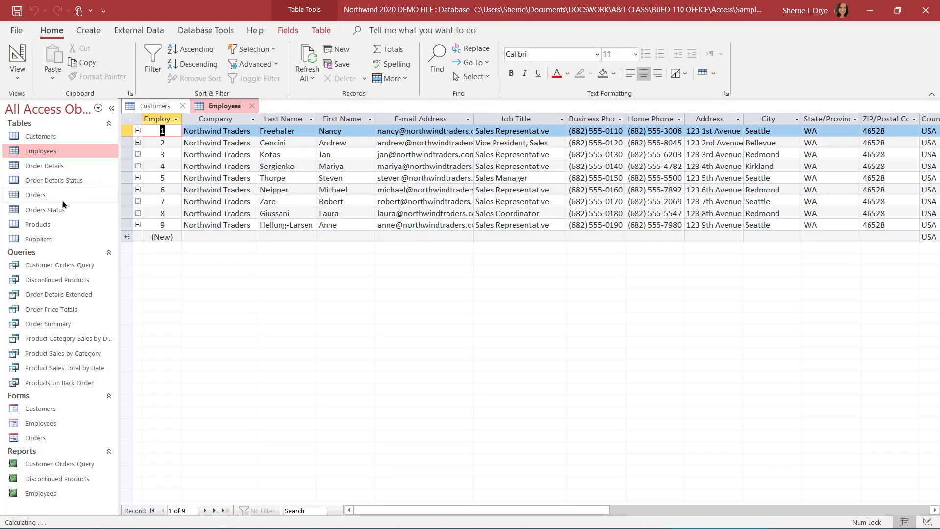
Open the Orders table, examine its fields and data types in Design View and return it to Datasheet View
double_click(63, 197)
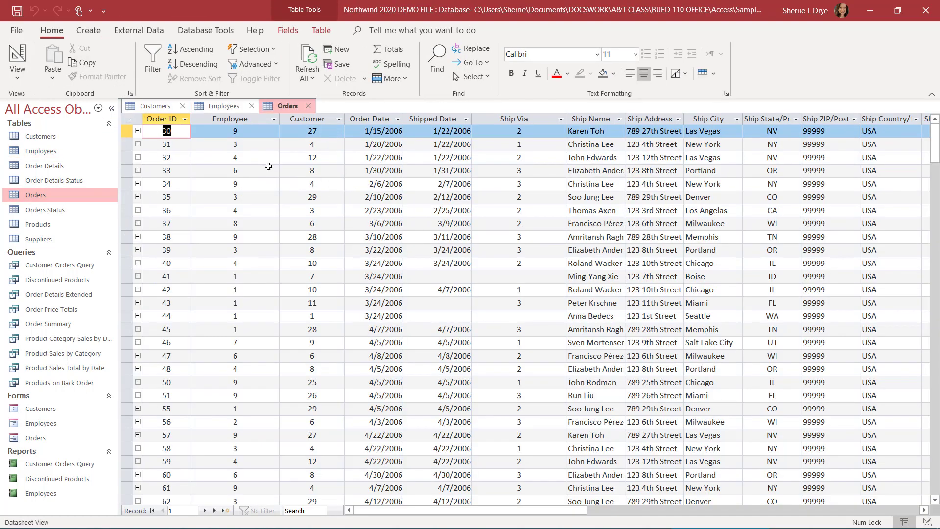
click(18, 56)
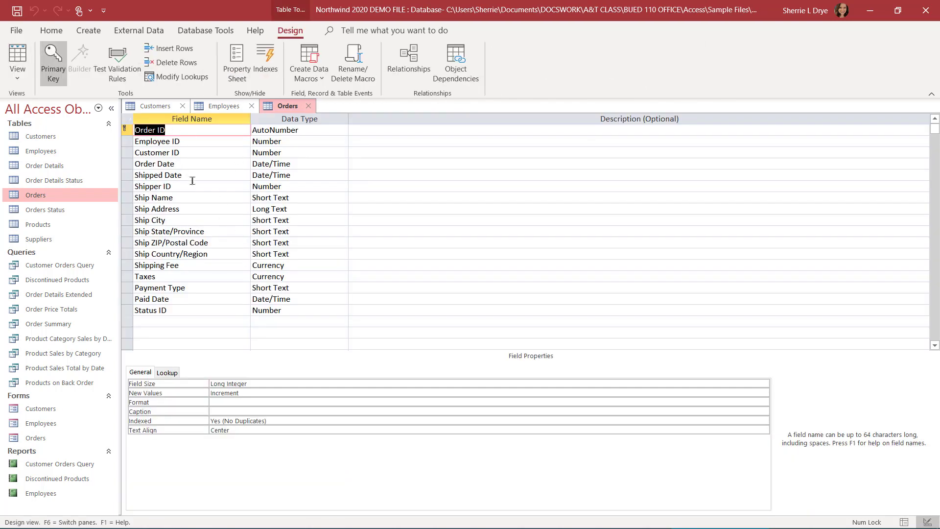
click(18, 57)
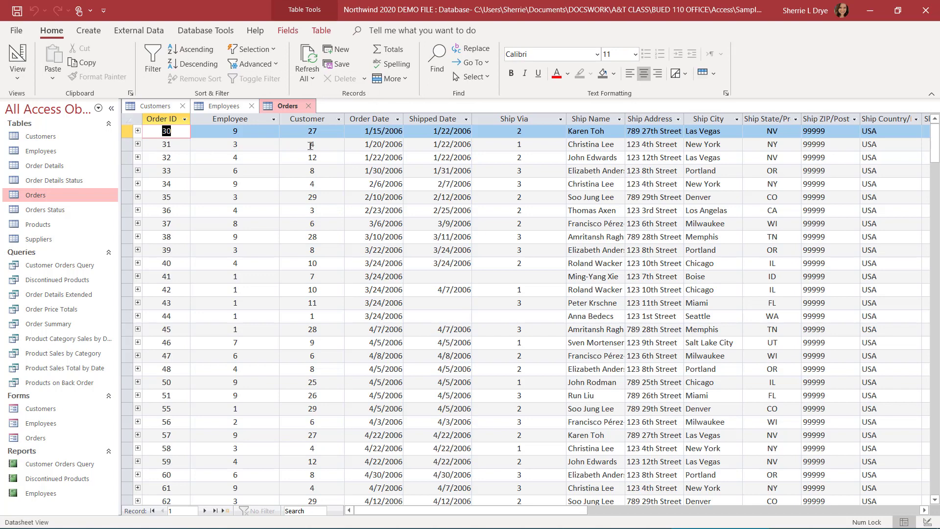
Close the Orders, Employees and Customers tables without saving the layout changes to Customers
click(313, 106)
click(254, 107)
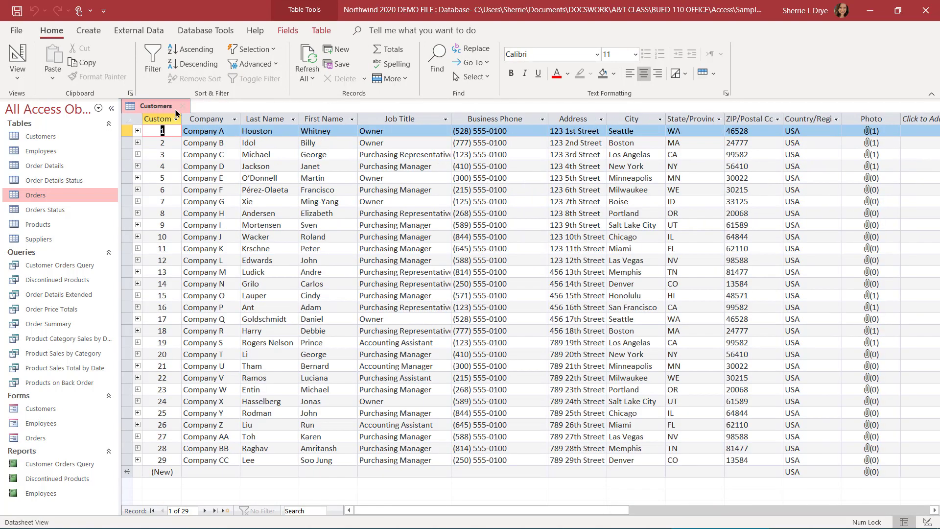
click(182, 106)
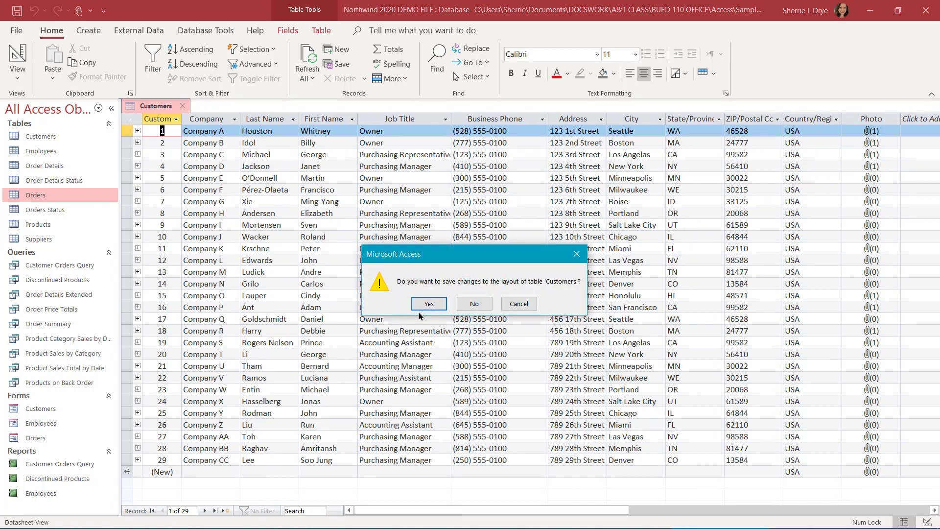
click(480, 305)
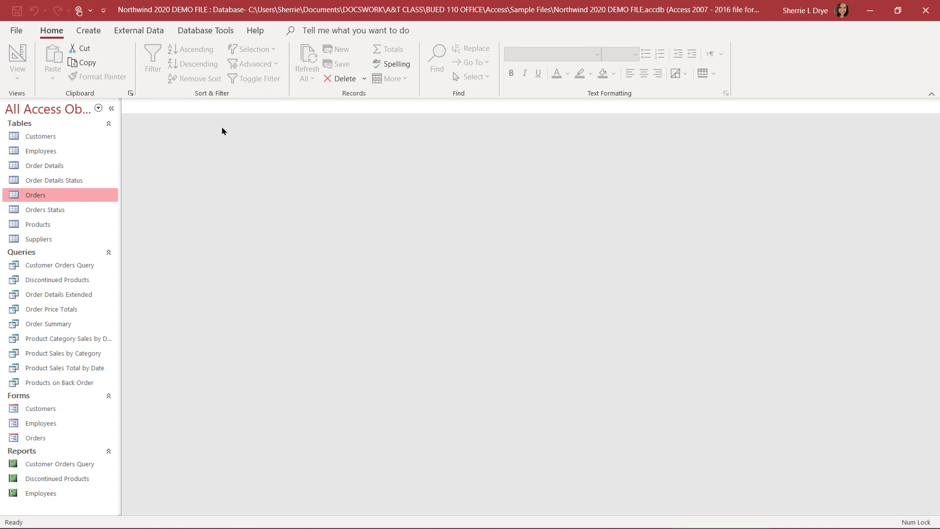
Display the database relationships, examine how the tables are linked, and close the Relationships window
click(216, 33)
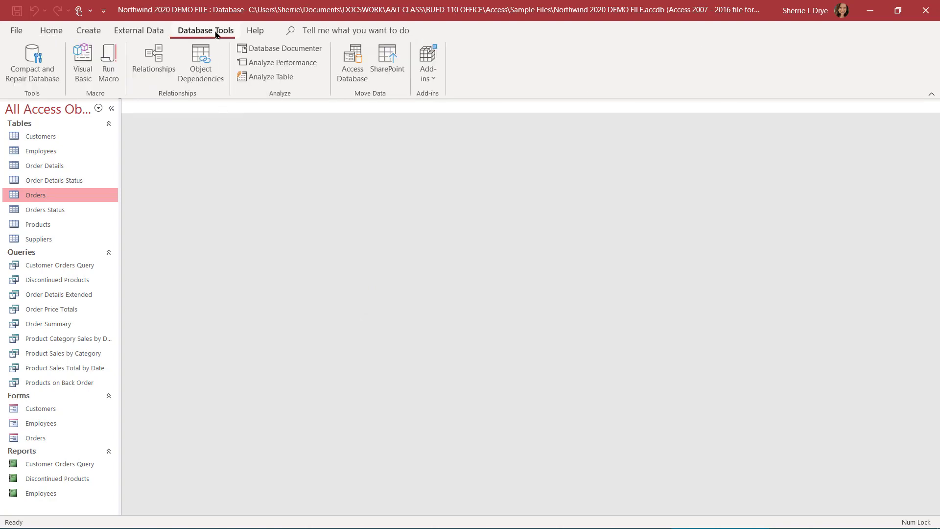
click(152, 70)
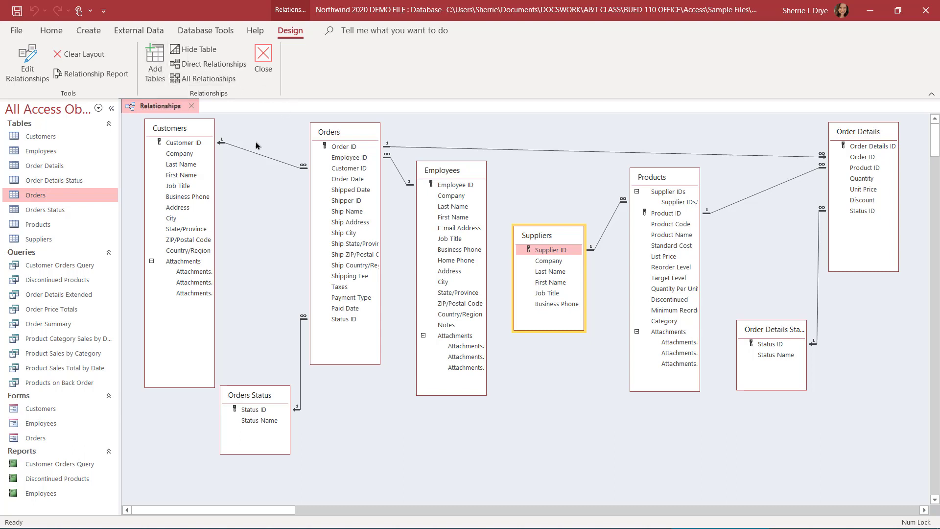
click(221, 32)
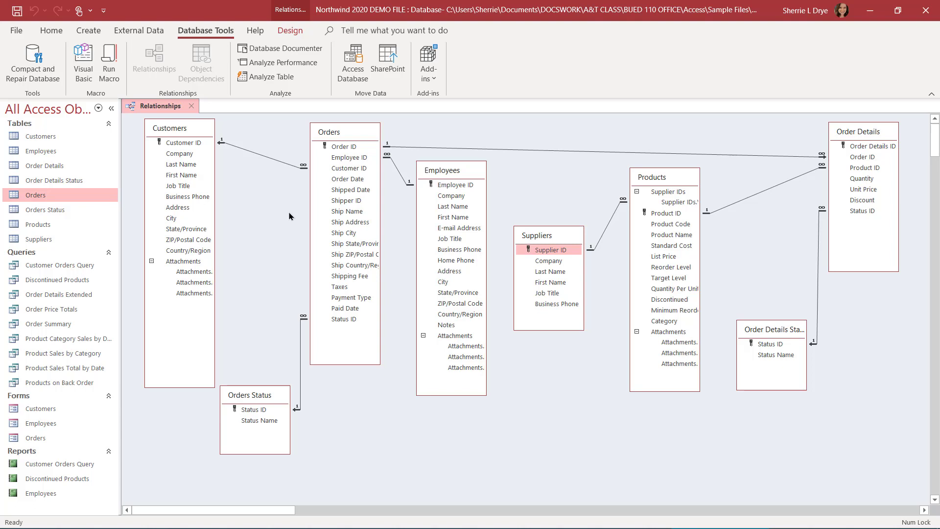
click(192, 107)
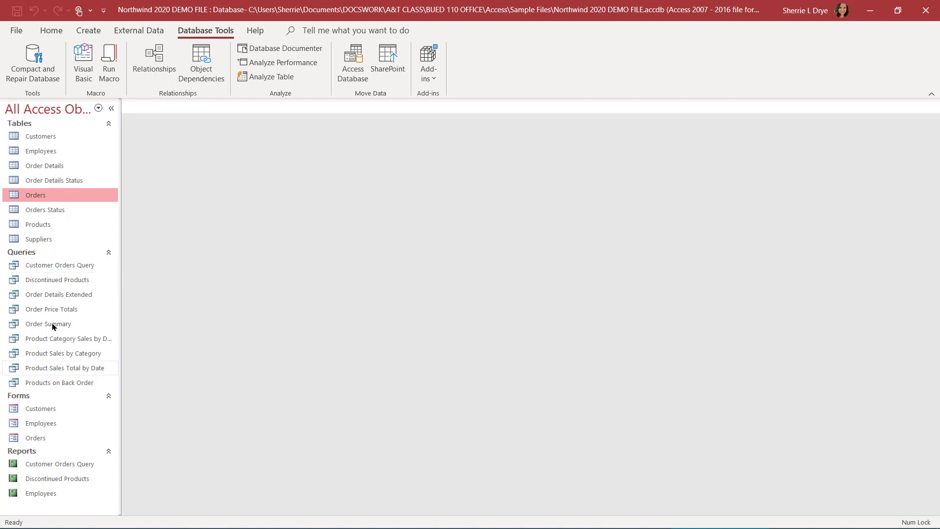
Open the Customer Orders Query and look over its records and columns
double_click(57, 266)
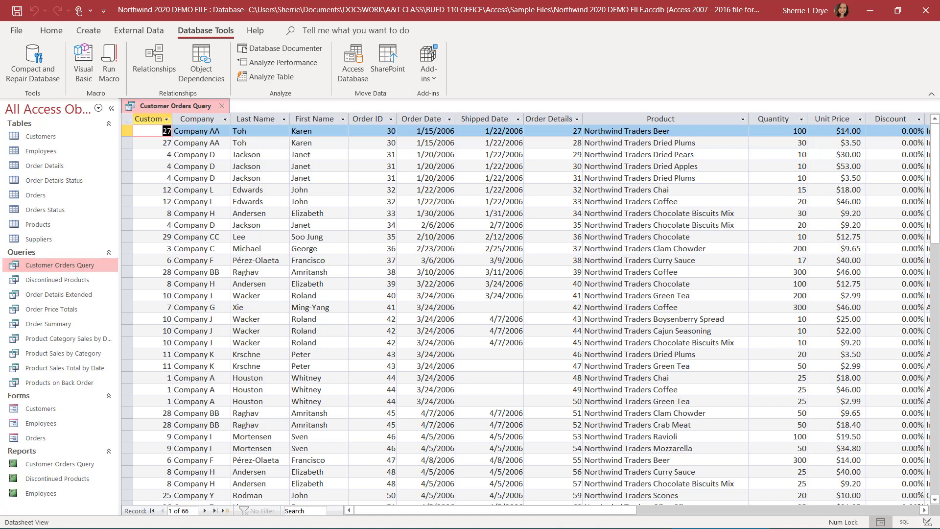
click(623, 502)
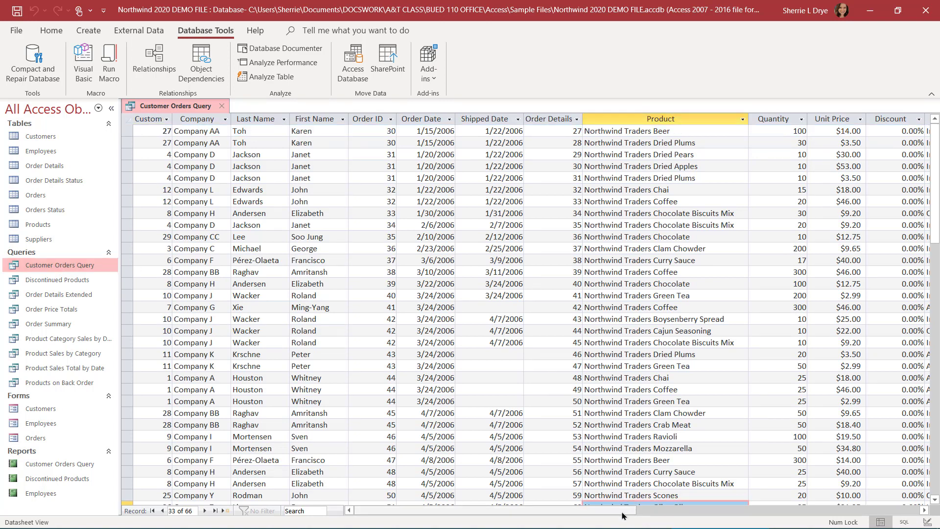
drag(624, 510, 537, 513)
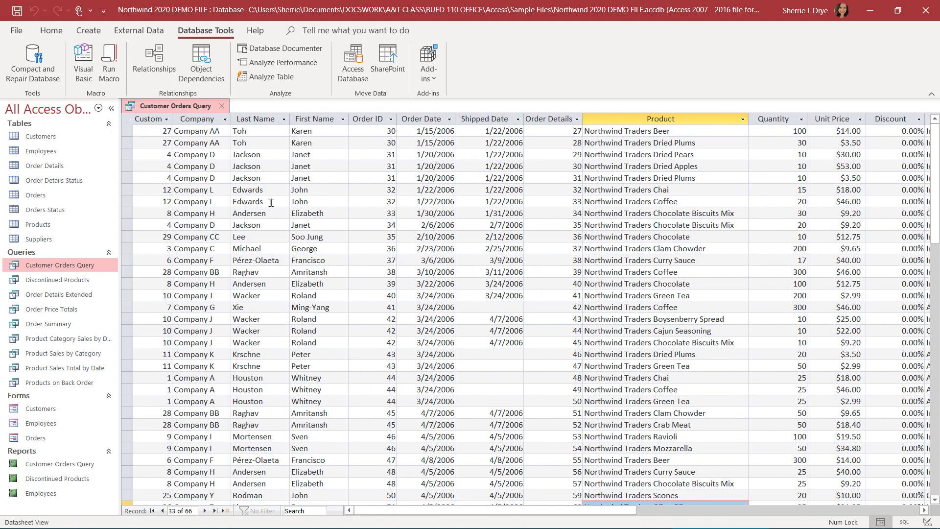
Switch the Customer Orders Query to Design View, examine its source tables and field grid, and run the query
click(52, 31)
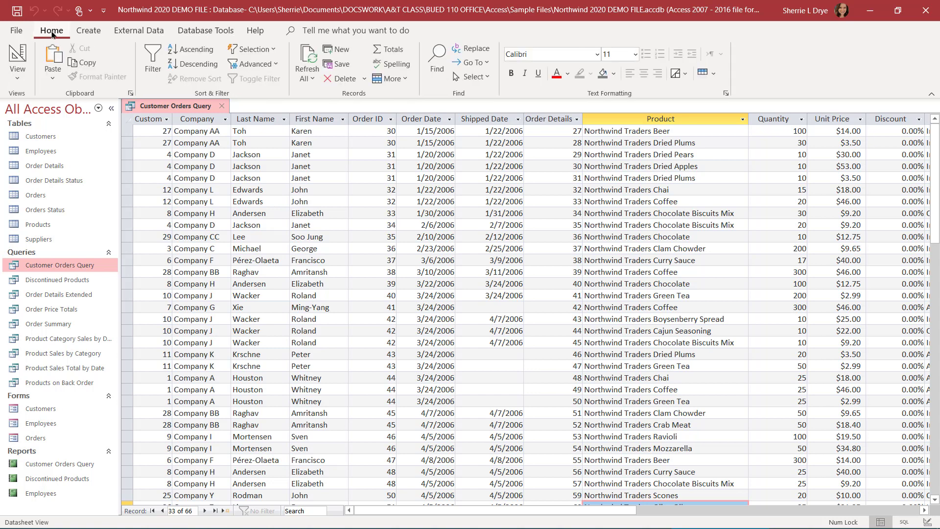
click(15, 76)
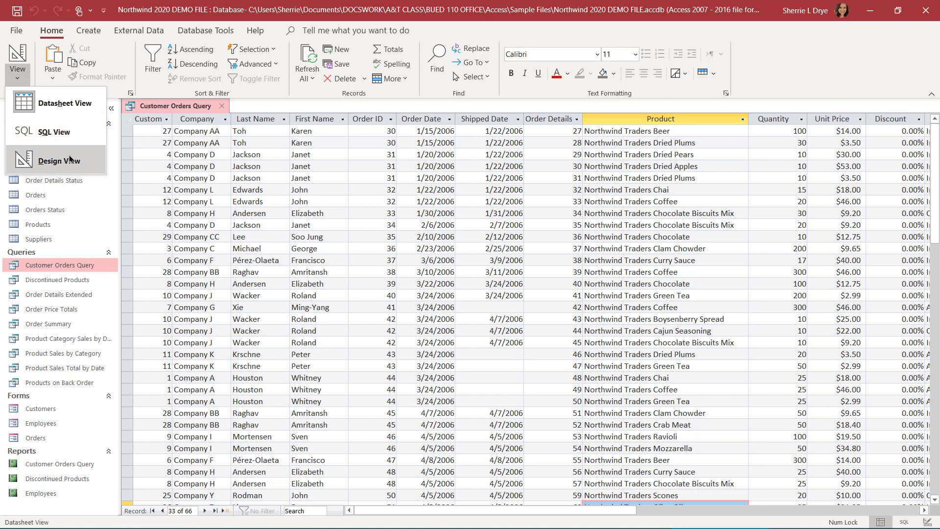
click(70, 158)
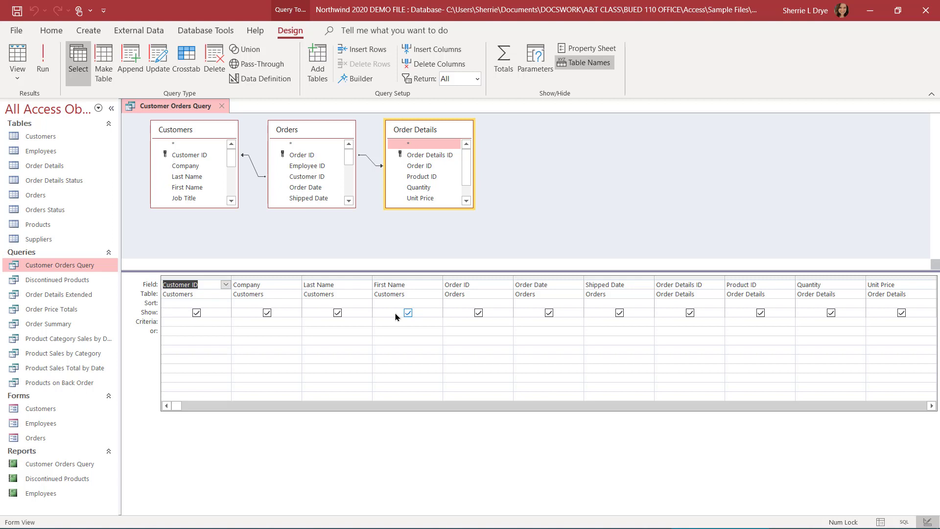
click(40, 59)
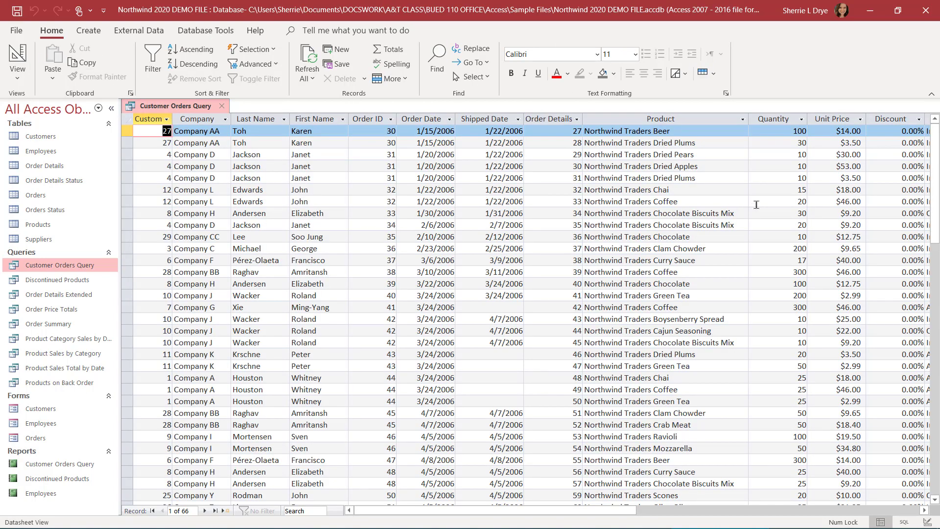
Examine the Customer Orders Query's statement in SQL View and close the query
click(20, 76)
click(44, 126)
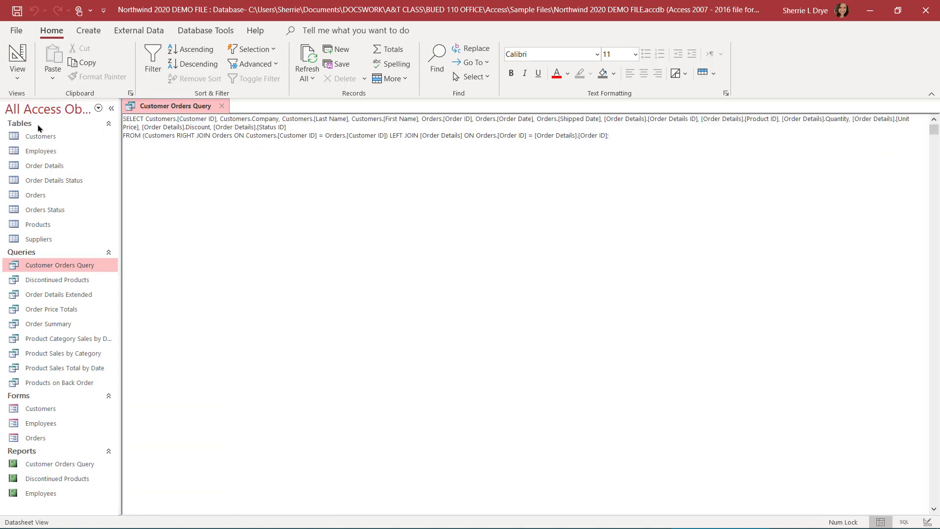
click(256, 187)
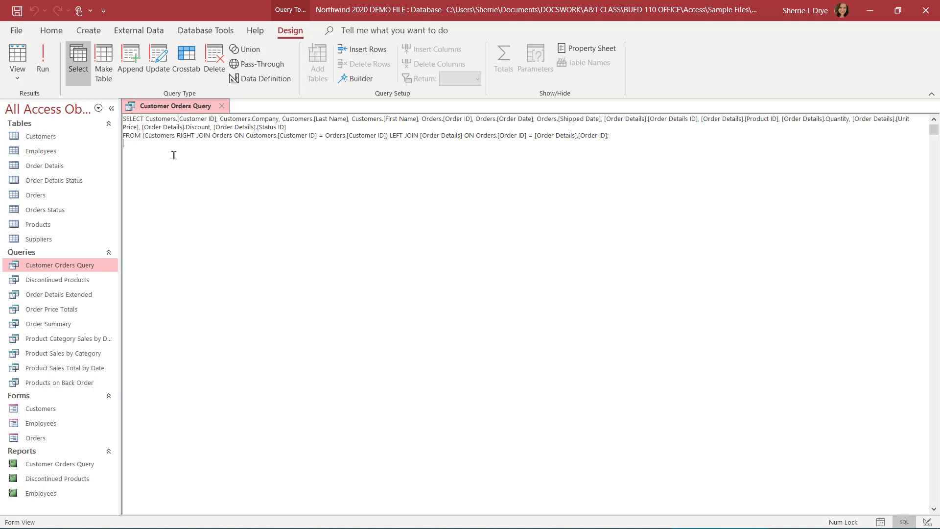
click(224, 106)
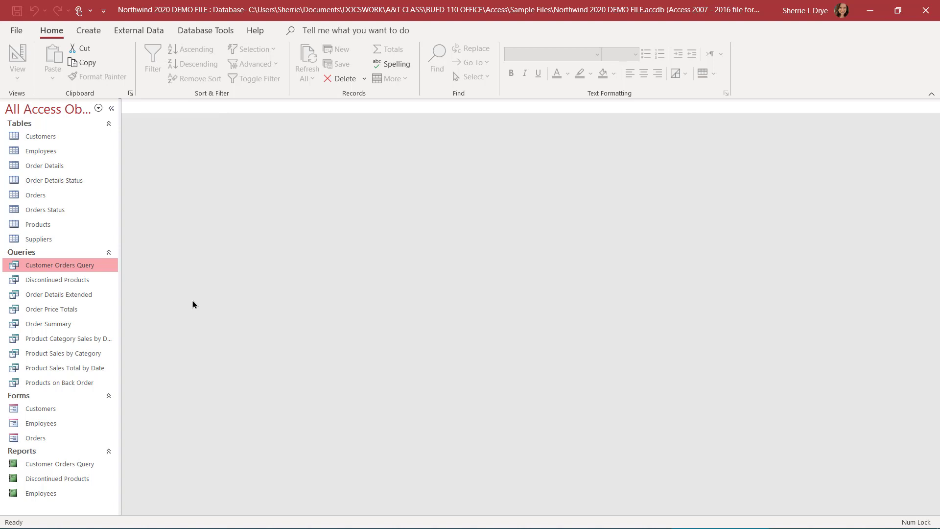
Open the Discontinued Products query, examine its Discontinued criterion in Design View, close it, and select the Products on Back Order query
double_click(50, 281)
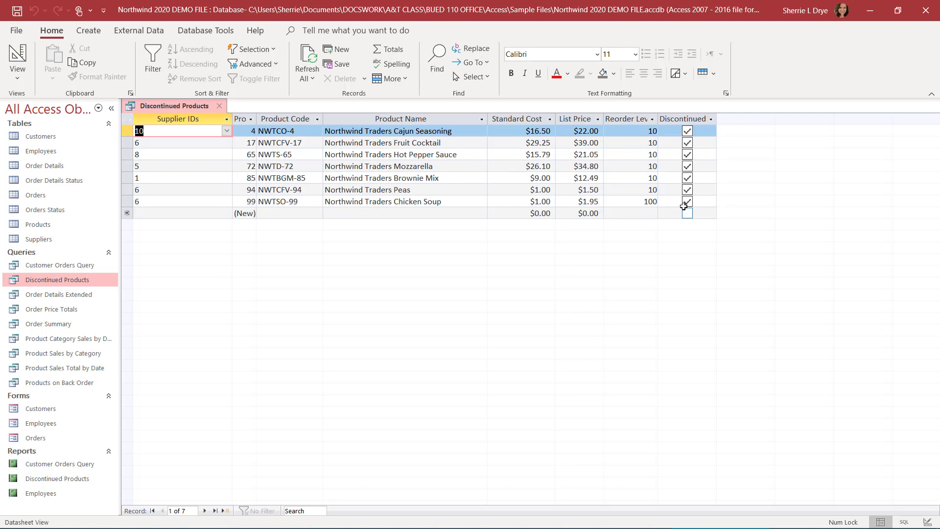
click(19, 57)
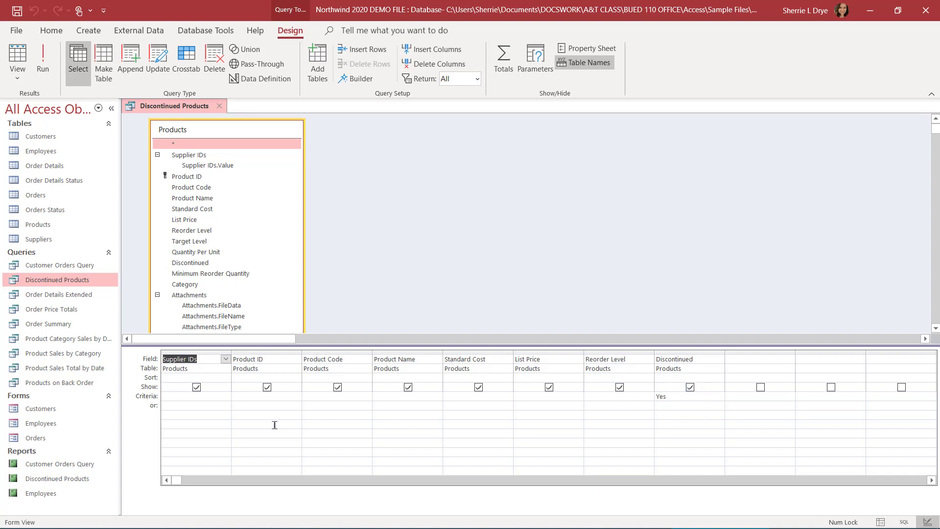
click(219, 105)
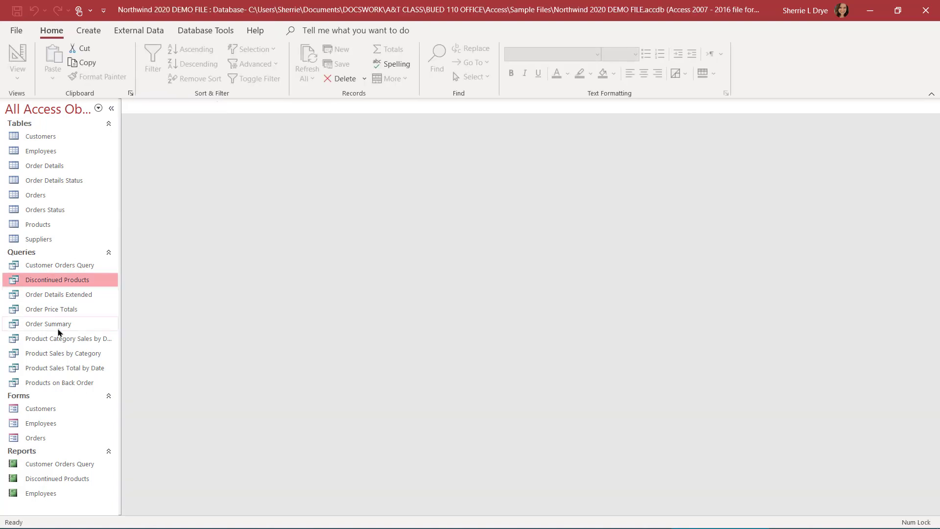
click(56, 387)
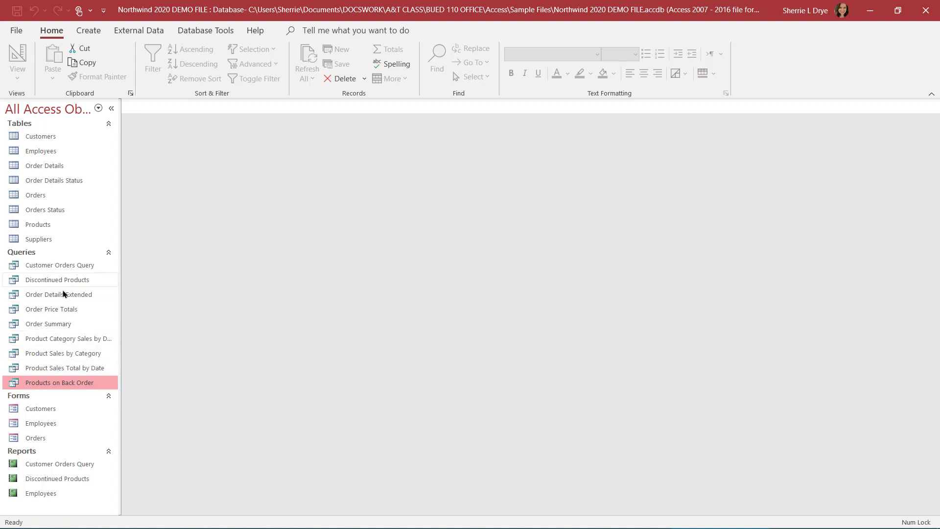
Reopen the Customer Orders Query, review how it combines customer, order and product data, and close it
click(68, 265)
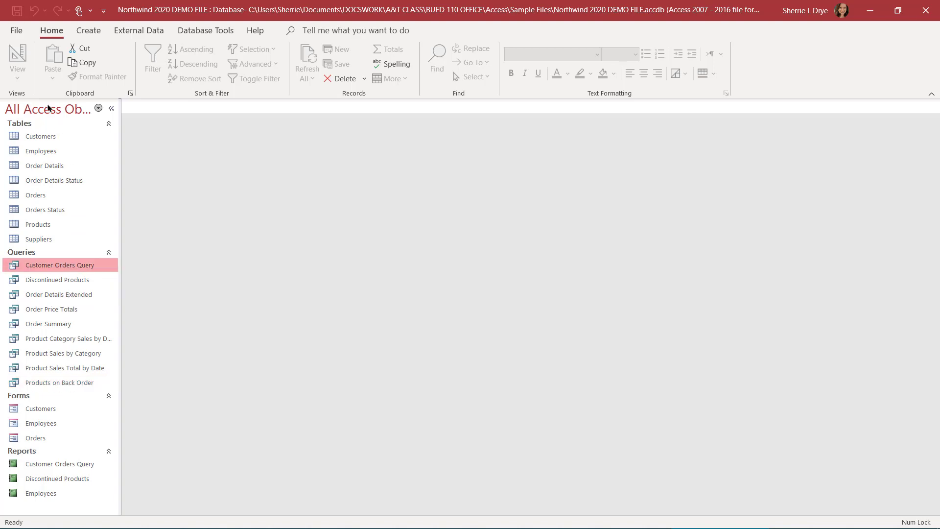
double_click(42, 268)
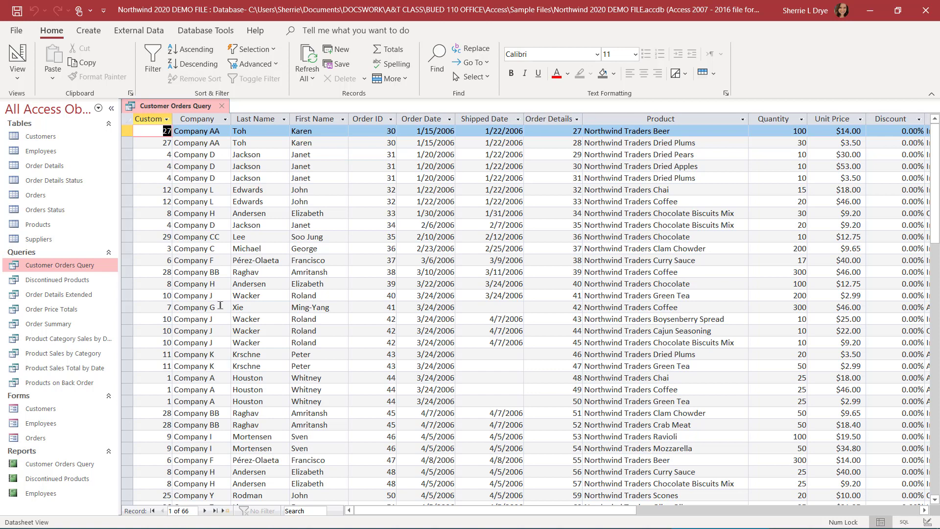
click(224, 109)
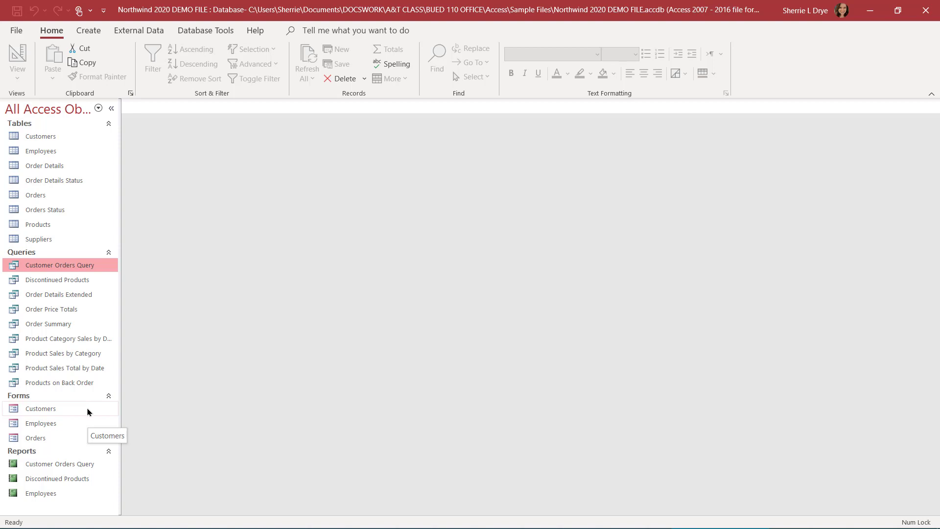
Open the Customers form and advance to its second record
double_click(72, 415)
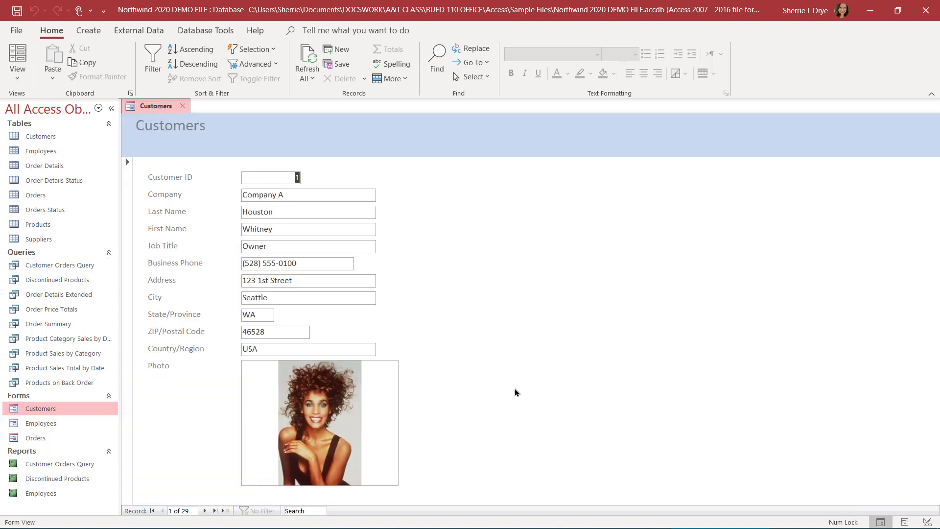
click(205, 510)
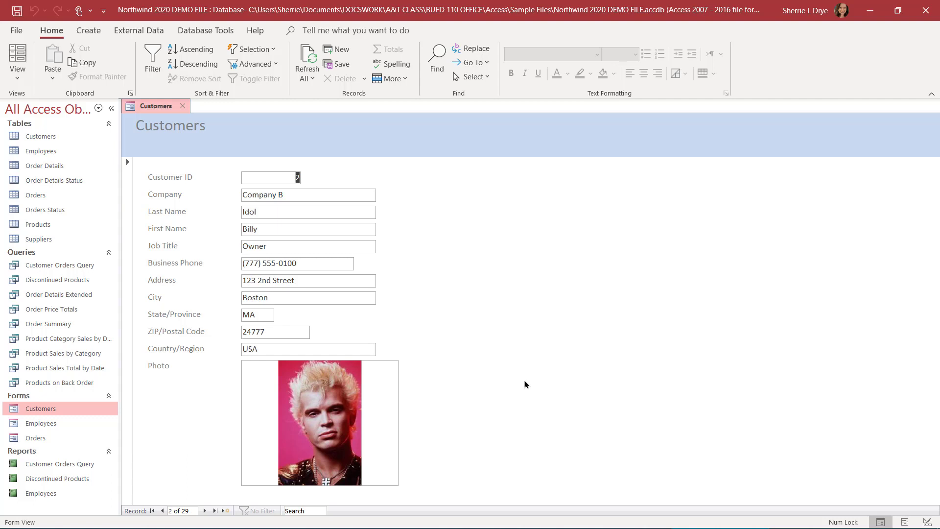
Search the Customers form records for the first customer's last name
click(362, 212)
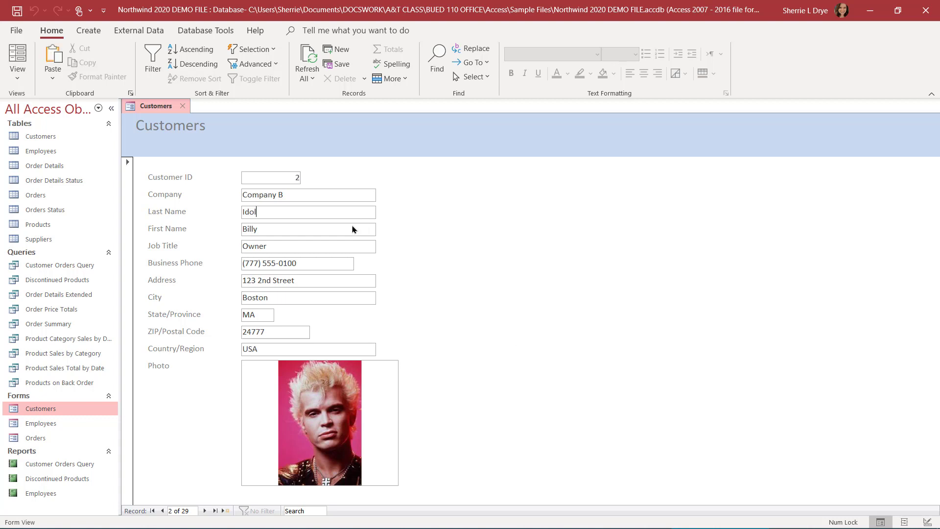
click(306, 510)
text(houston)
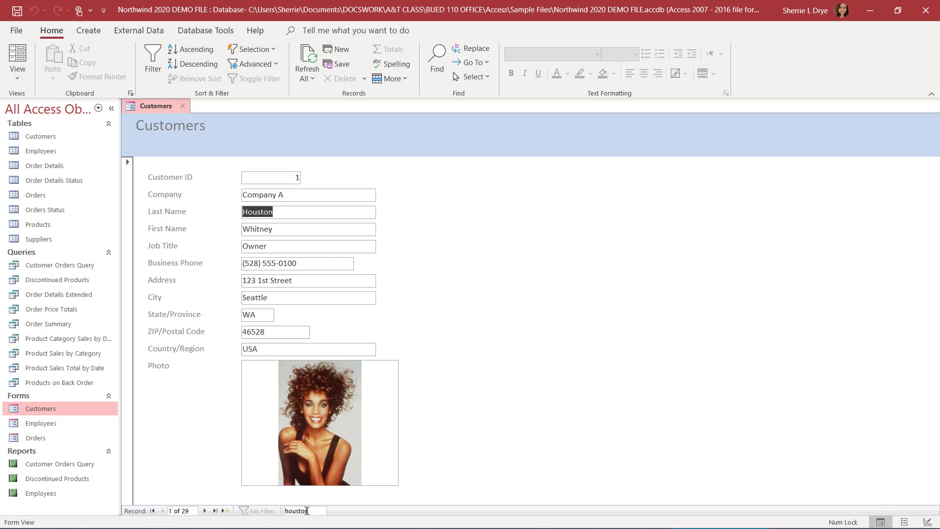
Browse forward through the next few customer records in the Customers form and go back to the first record
click(205, 511)
click(205, 511)
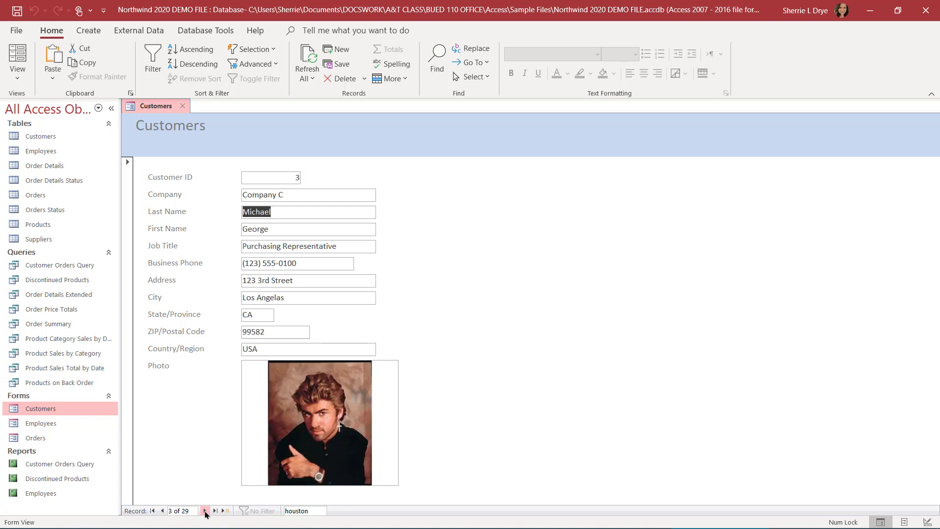
click(205, 511)
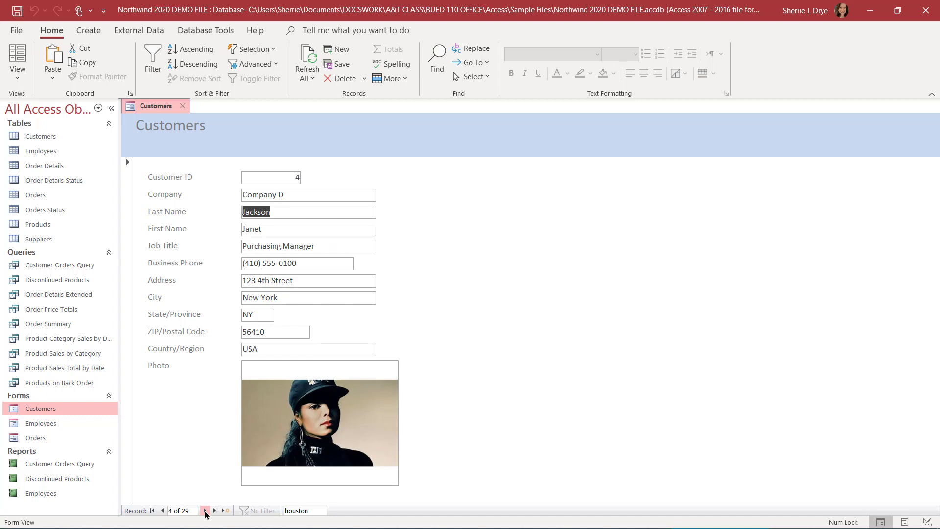
click(205, 510)
click(161, 510)
double_click(162, 510)
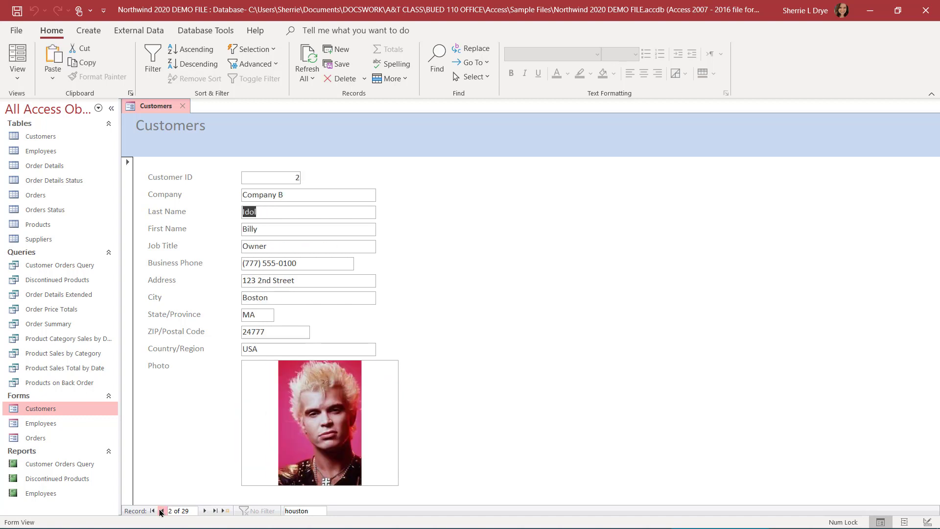
click(162, 511)
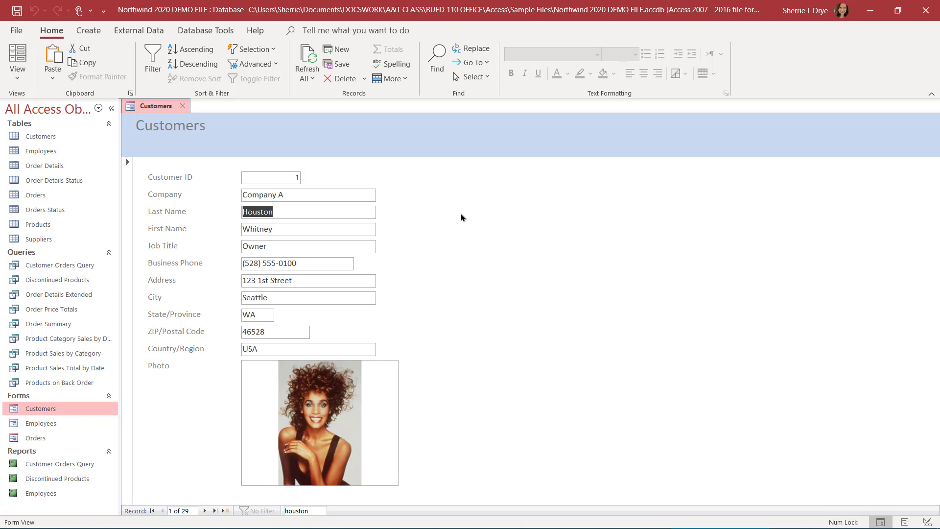
Replace the last name in the first customer's record with a new surname and close the Customers form
click(280, 213)
drag(280, 213, 245, 211)
text(Smith)
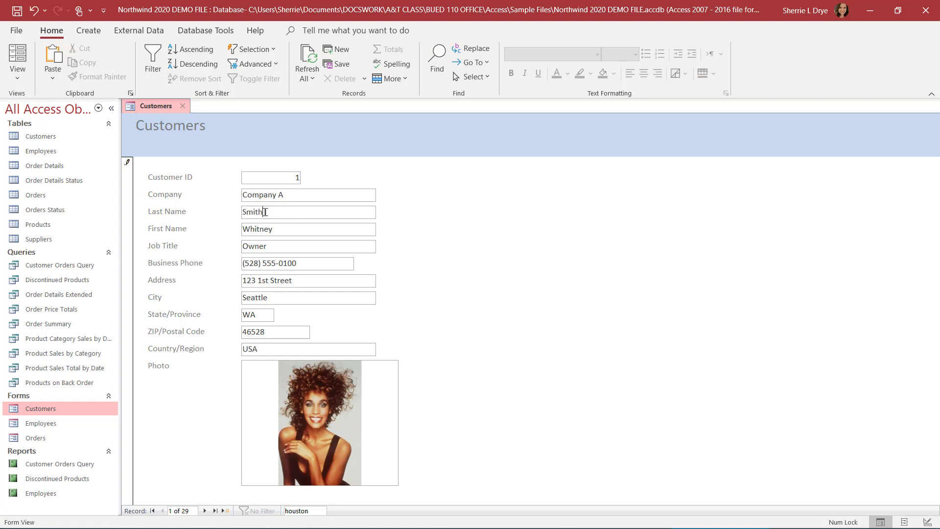
click(271, 229)
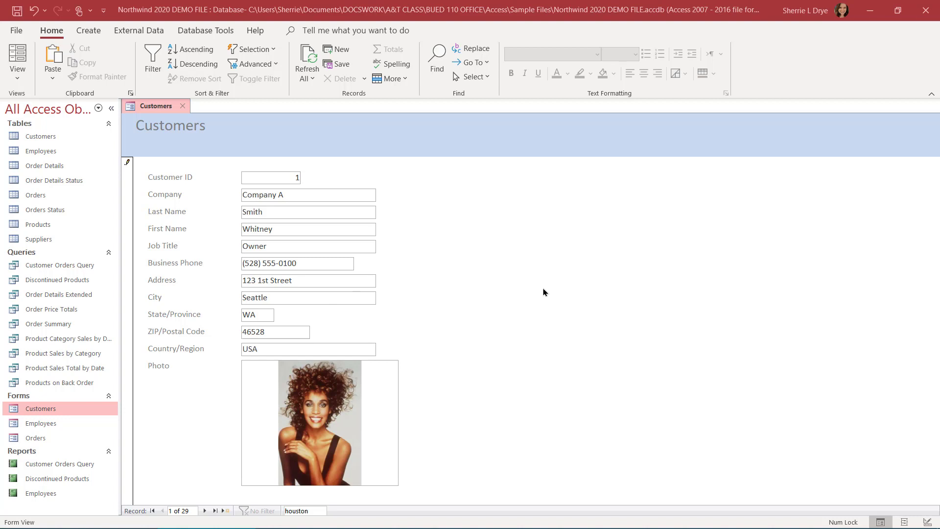
click(183, 107)
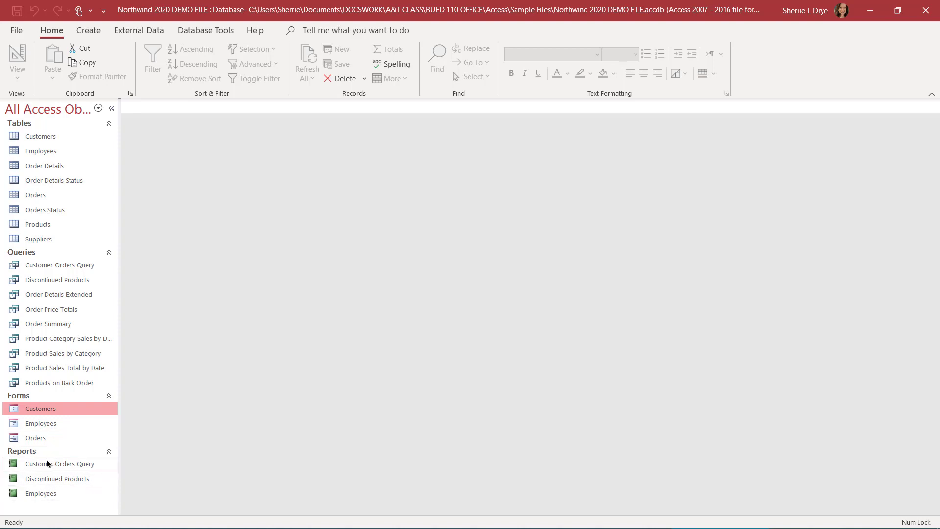
Open the Employees, Discontinued Products and Customer Orders Query reports one after another and review their layouts
double_click(45, 493)
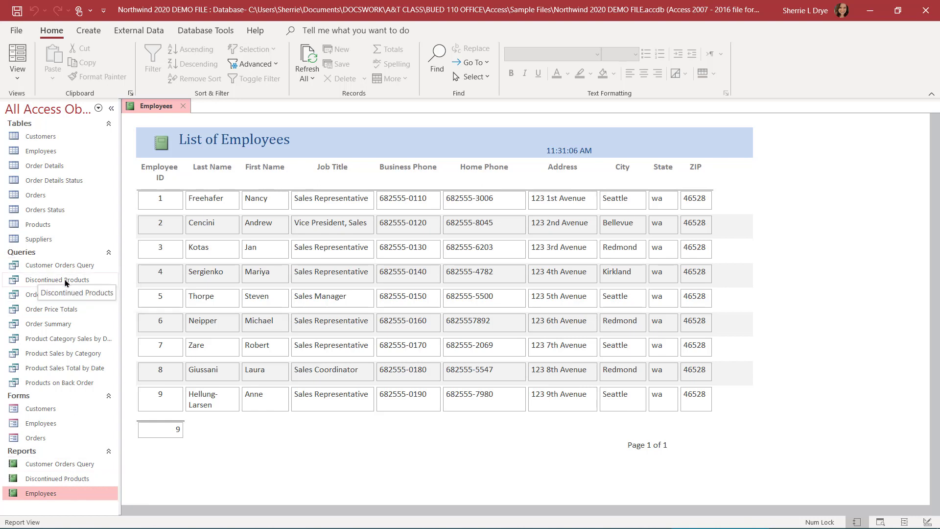
double_click(44, 478)
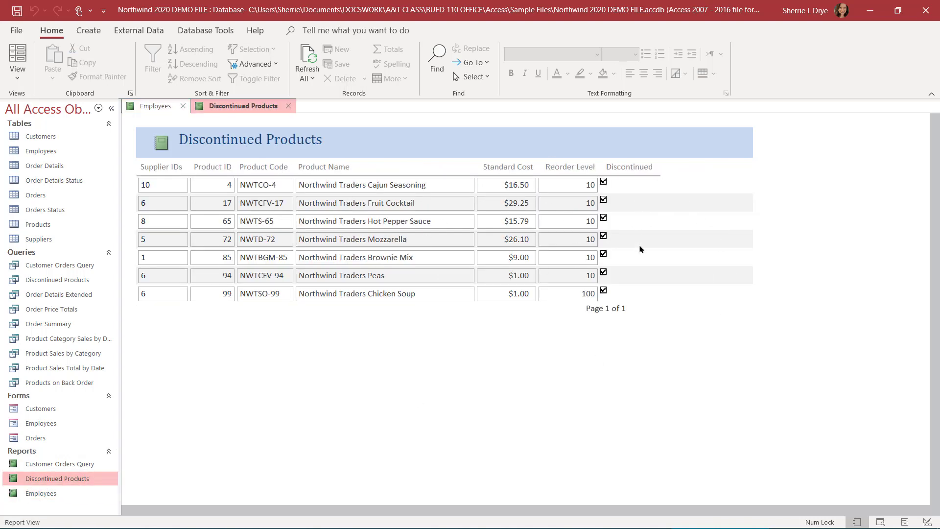
double_click(74, 464)
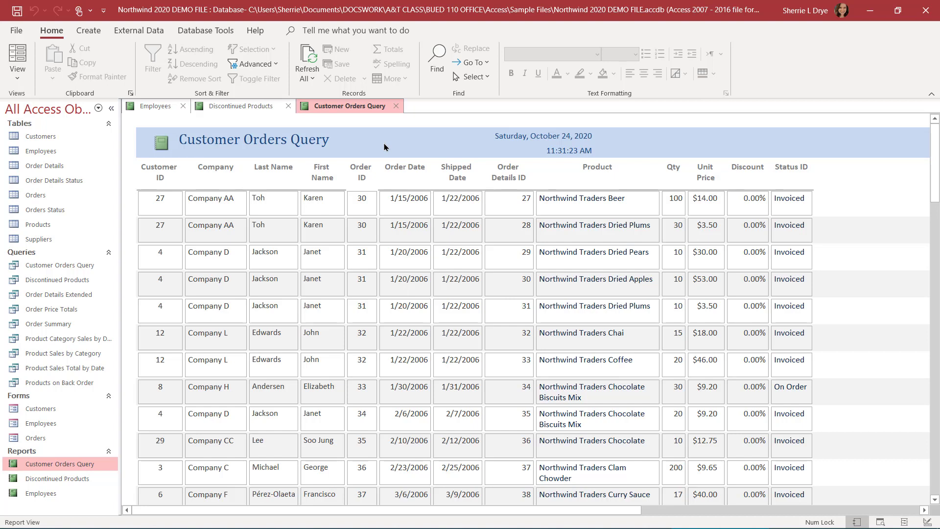
Close the Customer Orders Query and Discontinued Products reports
click(394, 107)
click(288, 107)
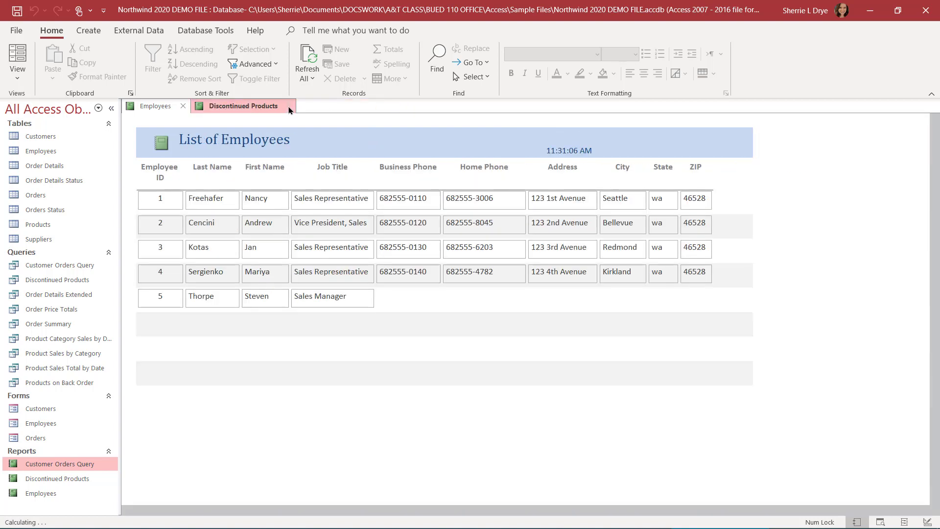